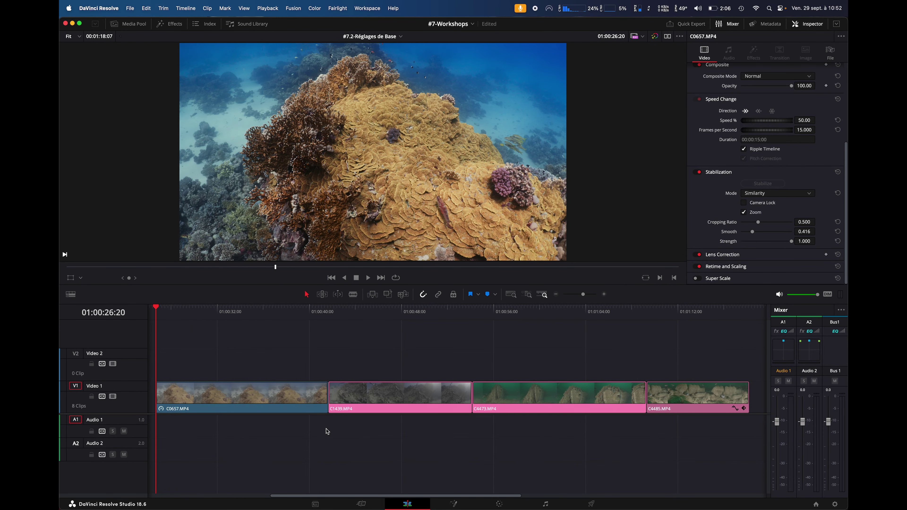
# - Open the Color page on the coral reef clip 05 and select its Global node
pyautogui.moveTo(220, 314); pyautogui.dragTo(262, 316)
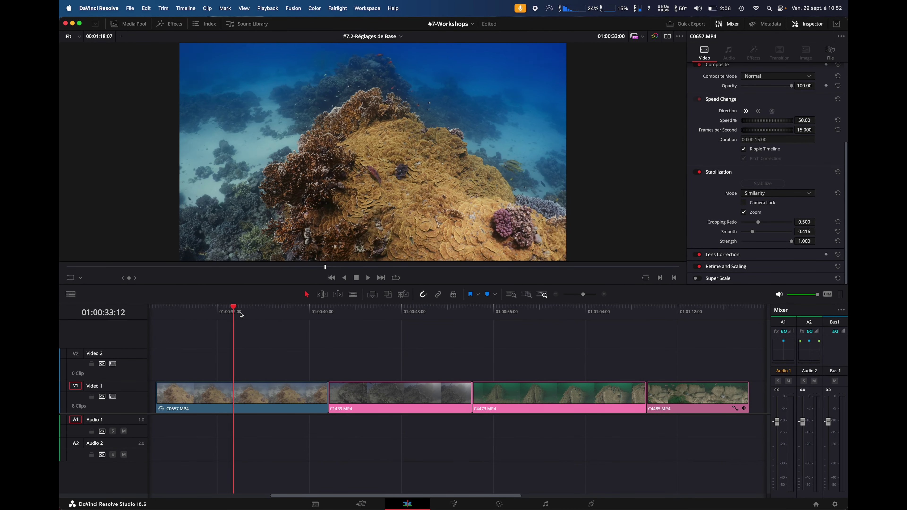
pyautogui.moveTo(366, 318); pyautogui.dragTo(727, 315)
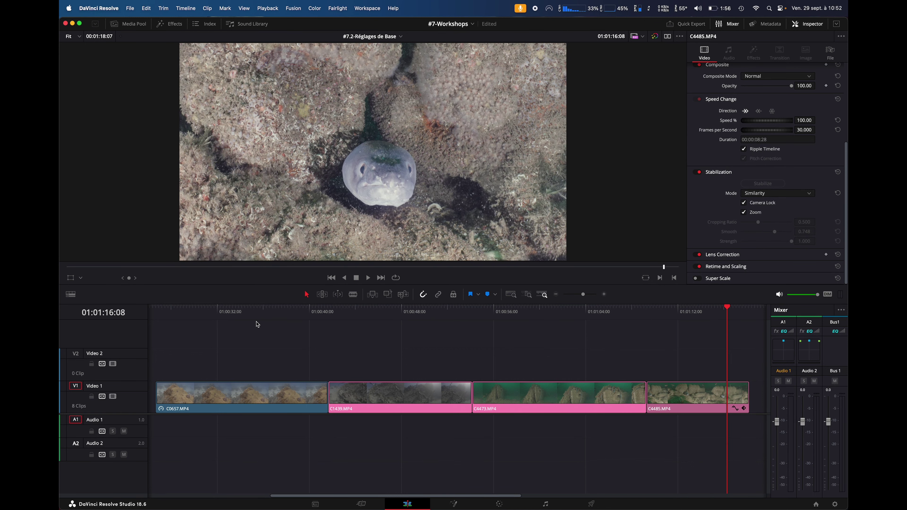
pyautogui.click(501, 505)
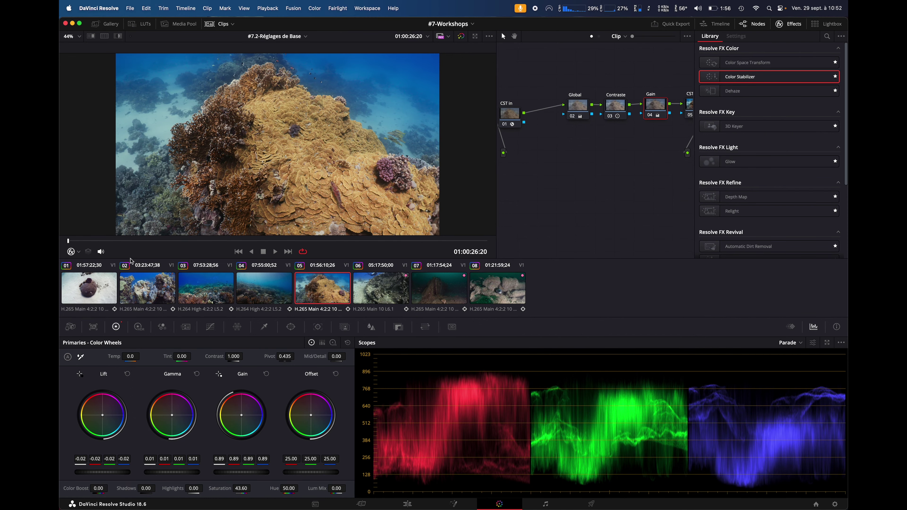
pyautogui.moveTo(68, 240)
pyautogui.mouseDown()
pyautogui.moveTo(391, 263)
pyautogui.moveTo(89, 241)
pyautogui.moveTo(127, 232)
pyautogui.moveTo(68, 237)
pyautogui.mouseUp()
pyautogui.click(577, 106)
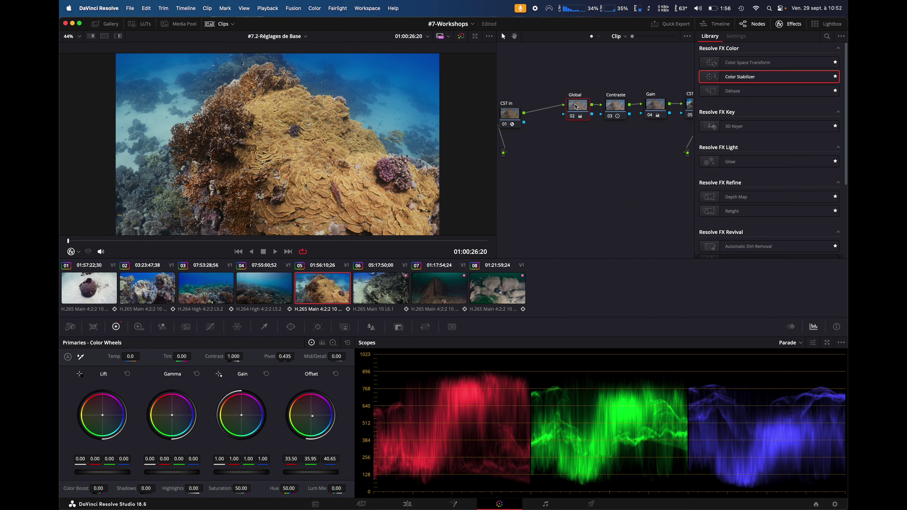
# - Add a serial node labelled 'Initial' before Global and drop Color Stabilizer onto it
pyautogui.hotkey('shift', 's')
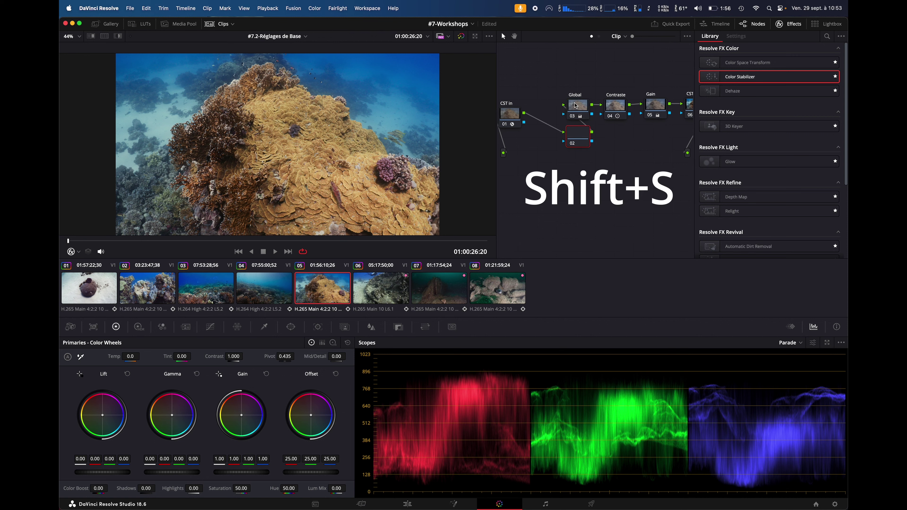
pyautogui.moveTo(577, 134); pyautogui.dragTo(546, 71)
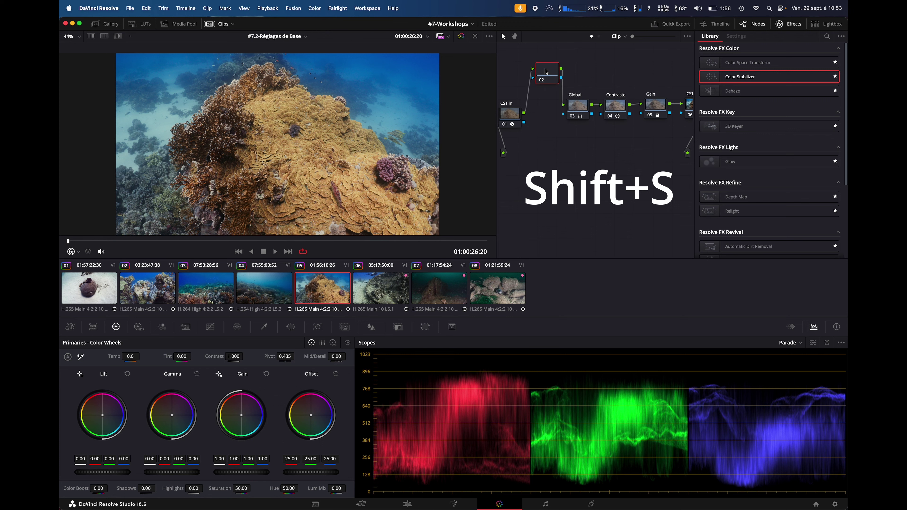
pyautogui.rightClick(548, 72)
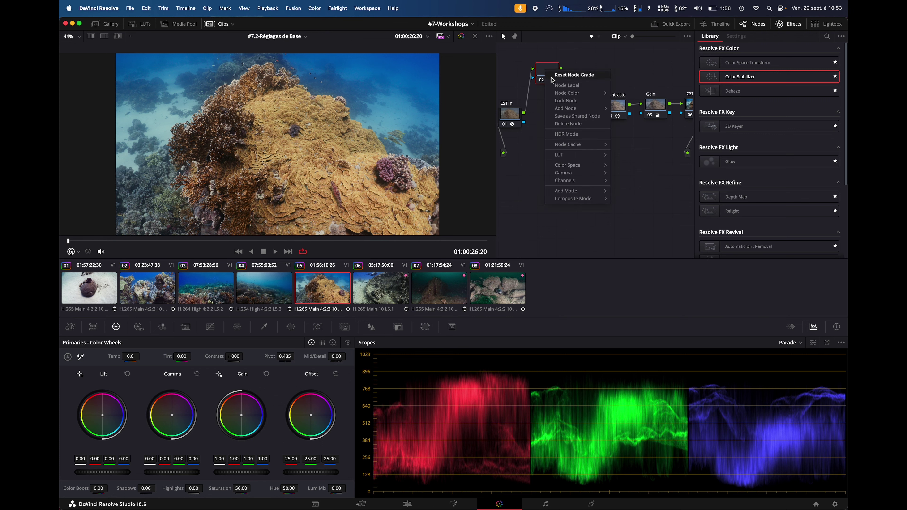
pyautogui.press('Escape')
pyautogui.write('Ini')
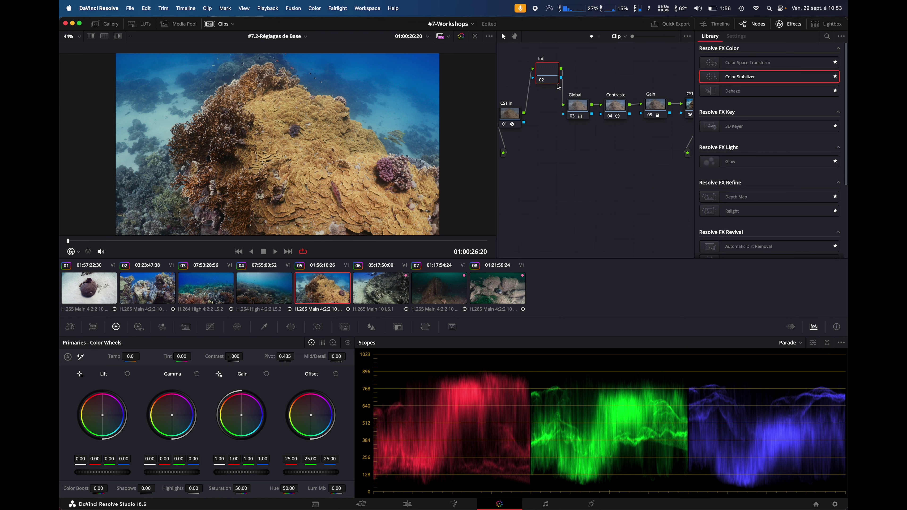
pyautogui.write('tial')
pyautogui.press('Return')
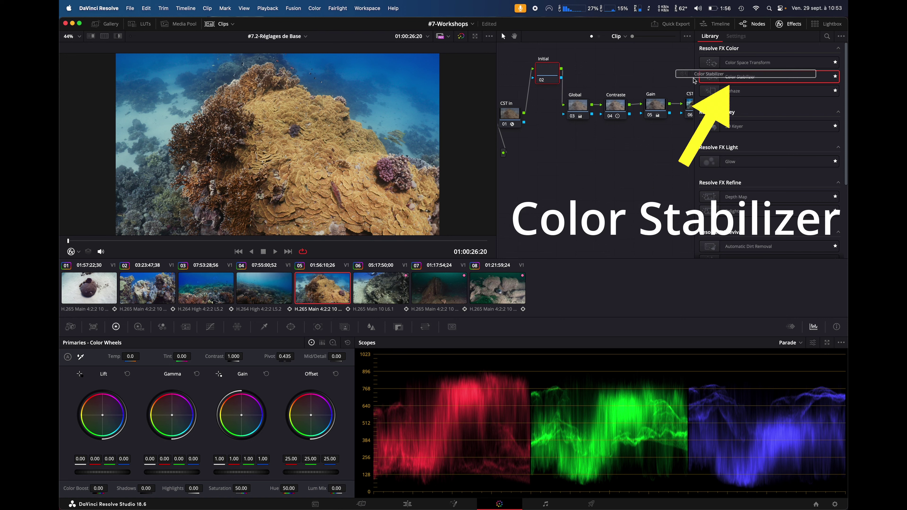
pyautogui.moveTo(728, 81); pyautogui.dragTo(546, 72)
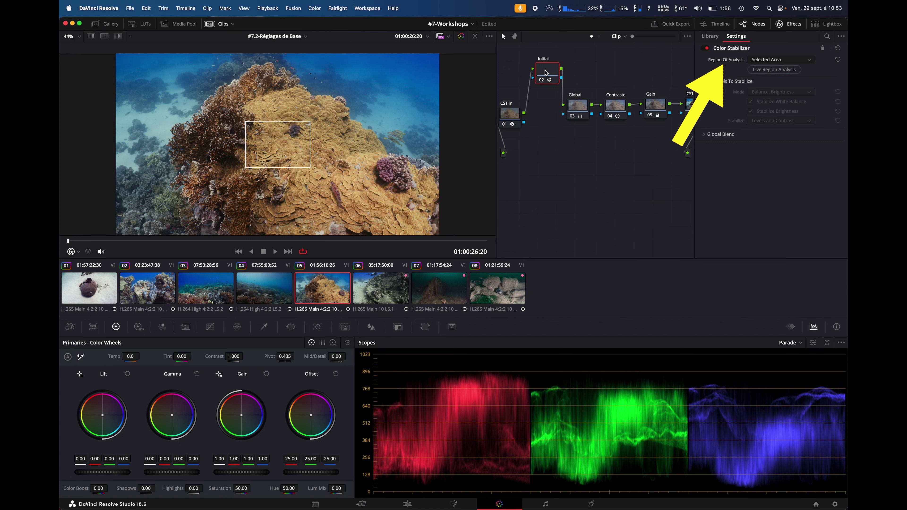
# - Set Region Of Analysis to Entire Frame and run Live Region Analysis while previewing playback
pyautogui.click(771, 61)
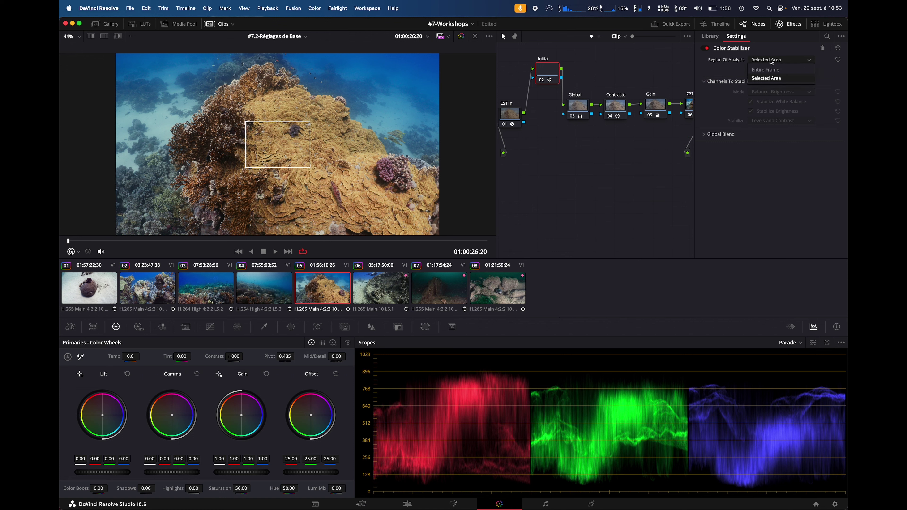
pyautogui.click(764, 69)
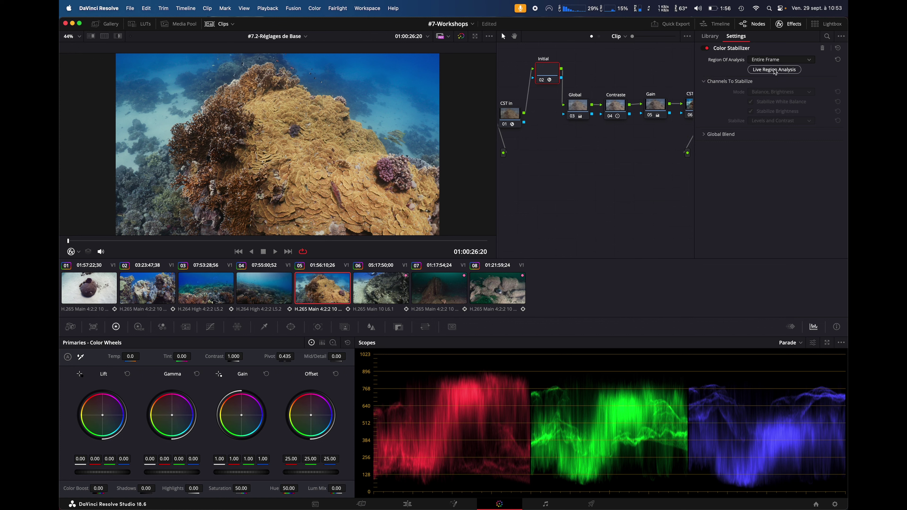
pyautogui.click(775, 70)
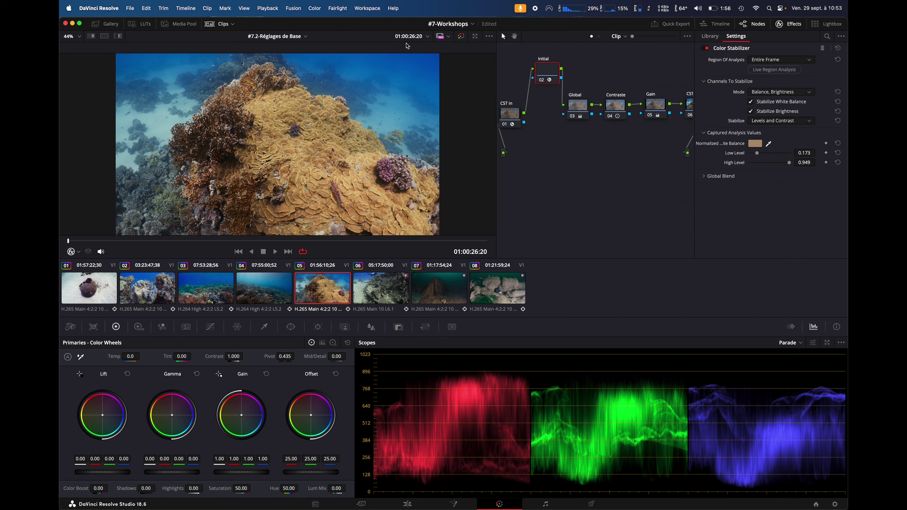
pyautogui.click(272, 251)
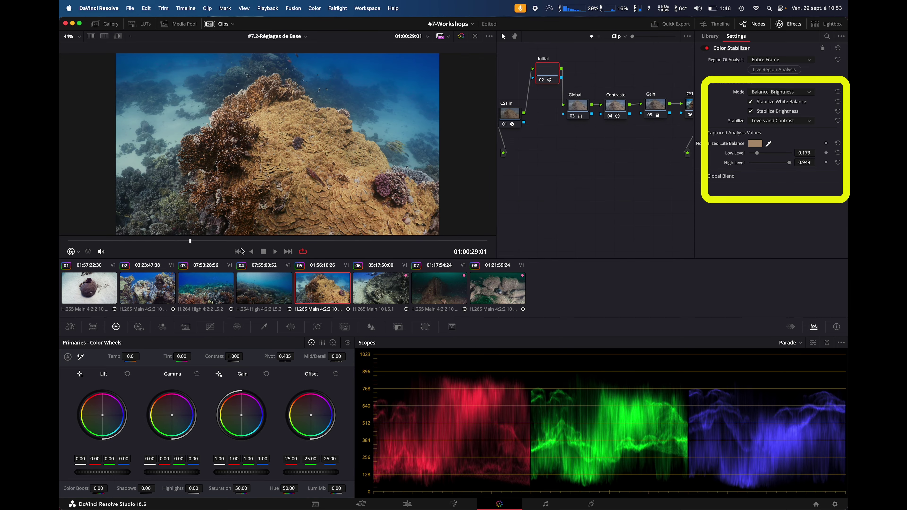
pyautogui.click(95, 240)
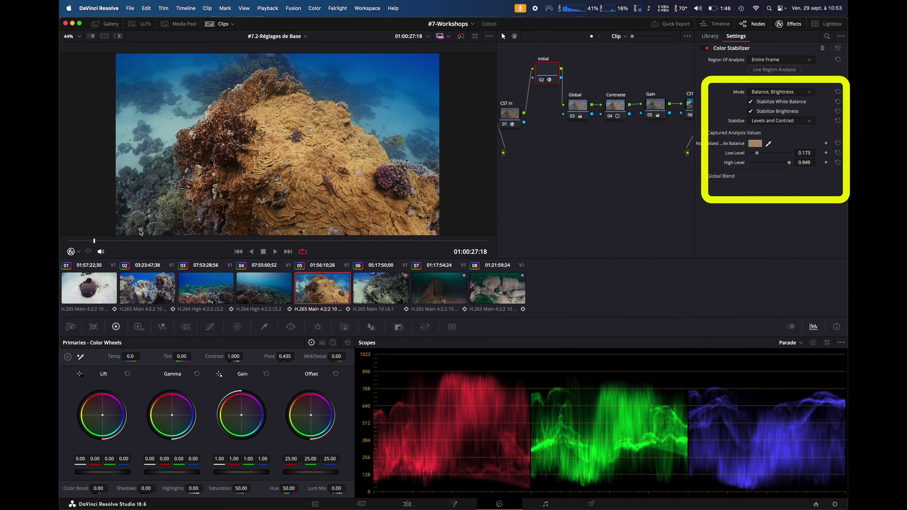
# - Keep Balance, Brightness mode but uncheck Stabilize White Balance, then scrub to check
pyautogui.click(775, 94)
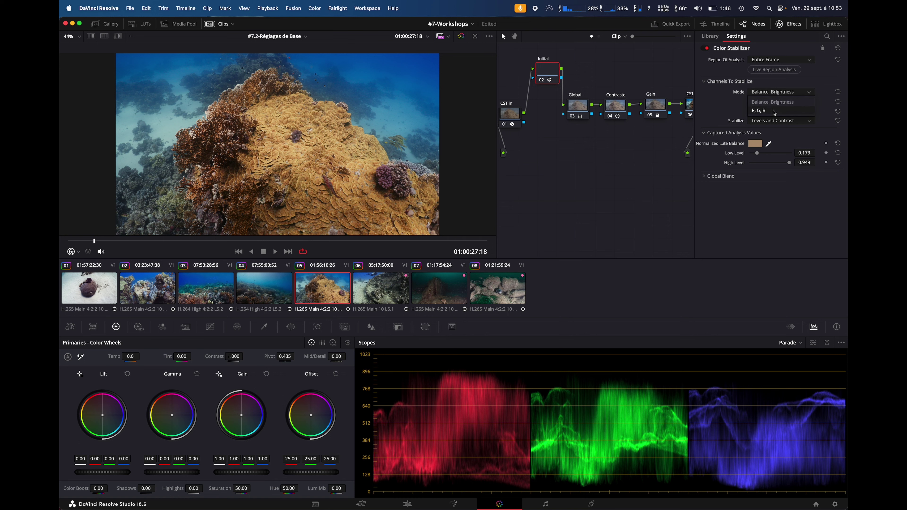
pyautogui.click(772, 102)
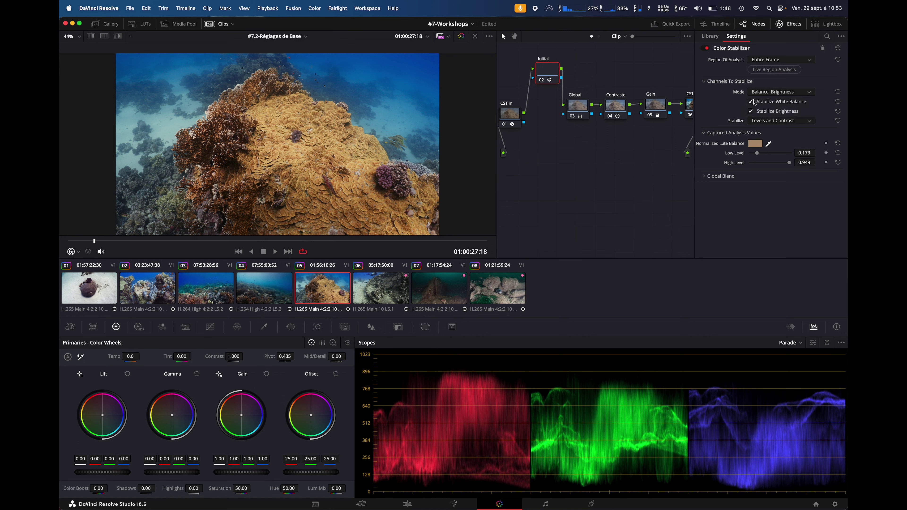
pyautogui.click(752, 102)
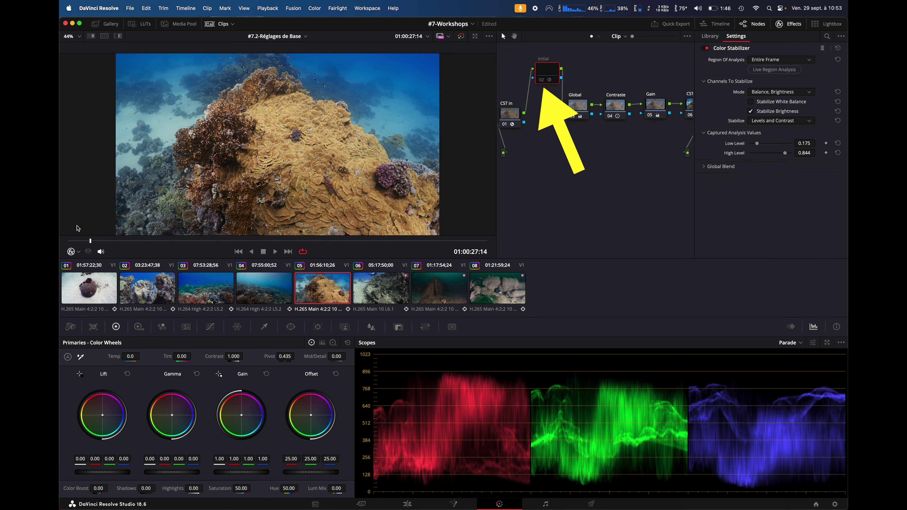
pyautogui.moveTo(86, 240); pyautogui.dragTo(376, 238)
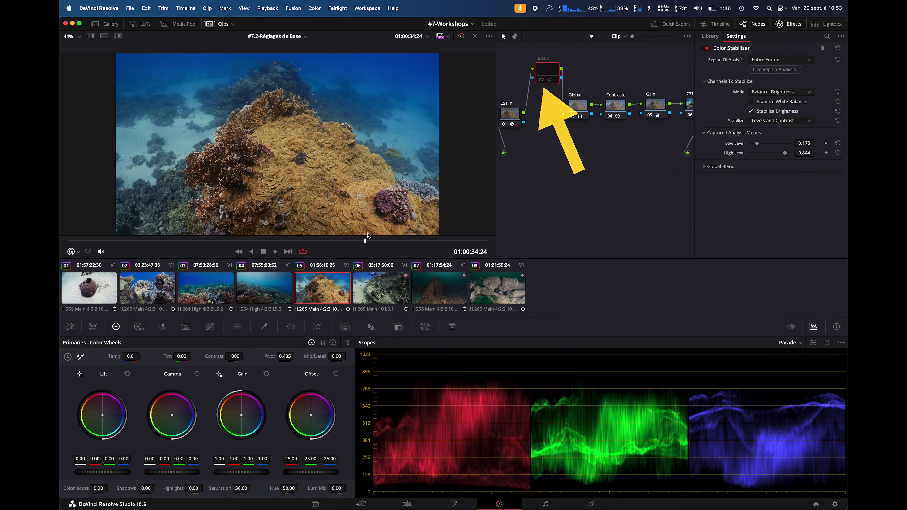
pyautogui.moveTo(376, 238)
pyautogui.mouseDown()
pyautogui.moveTo(209, 240)
pyautogui.moveTo(114, 226)
pyautogui.moveTo(120, 234)
pyautogui.moveTo(222, 225)
pyautogui.moveTo(89, 214)
pyautogui.mouseUp()
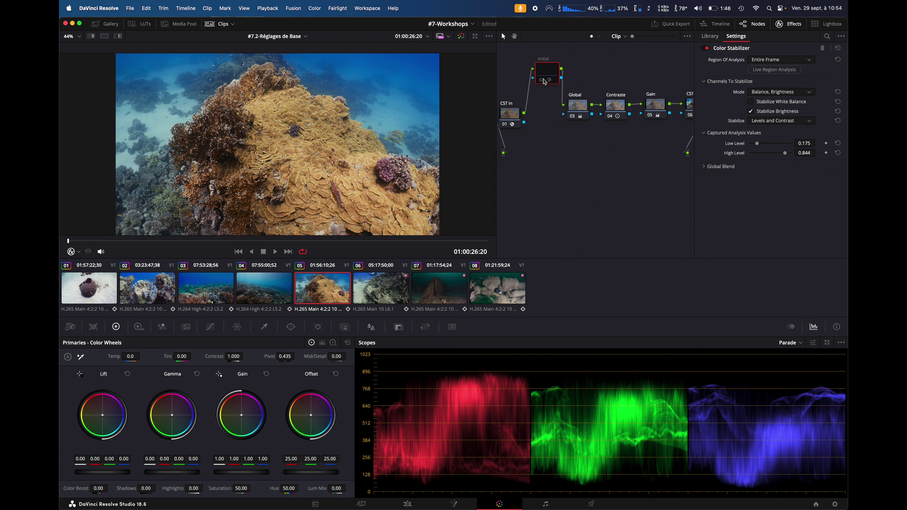
pyautogui.click(750, 102)
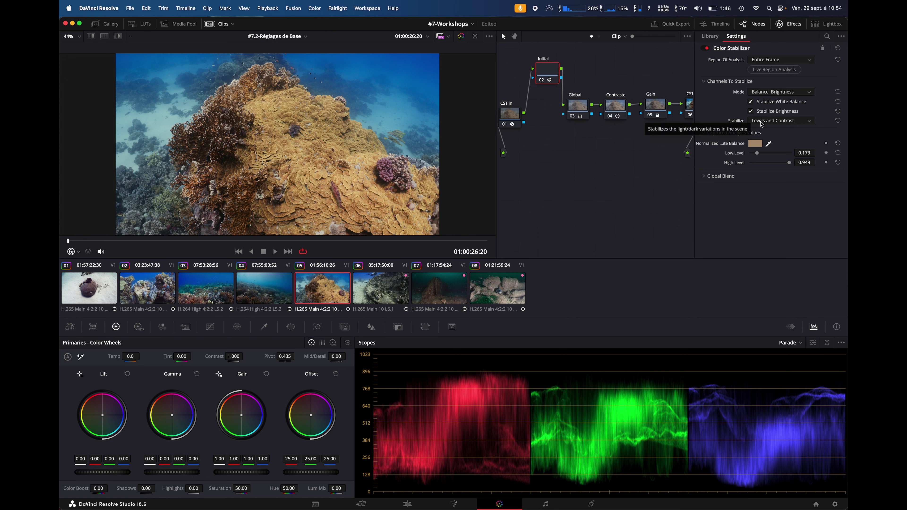
pyautogui.click(762, 121)
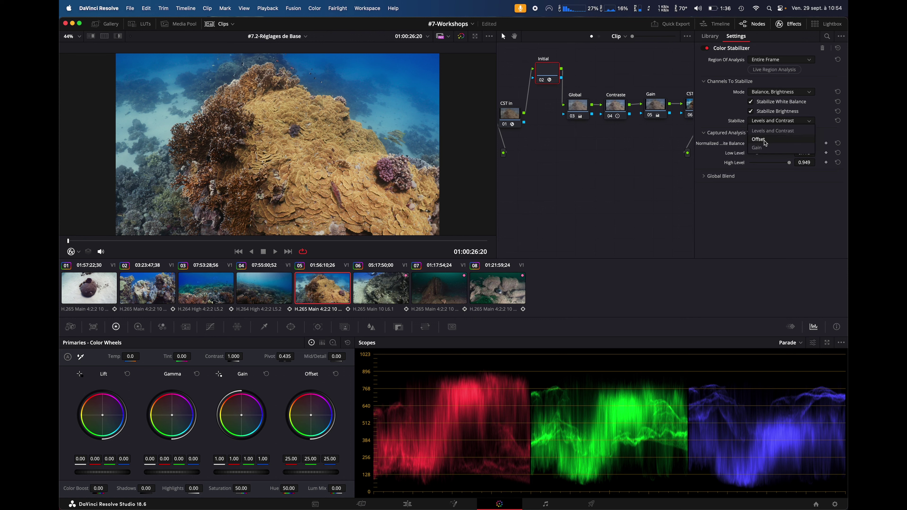
pyautogui.click(761, 139)
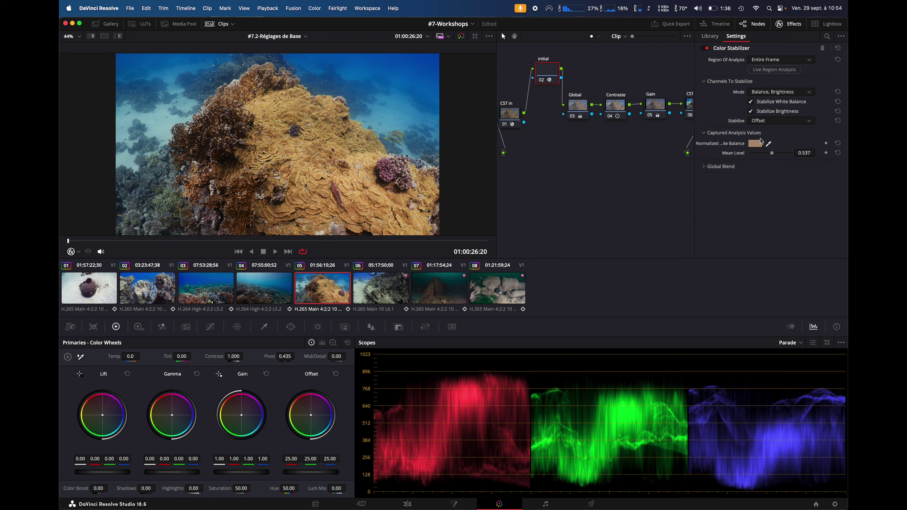
pyautogui.click(769, 123)
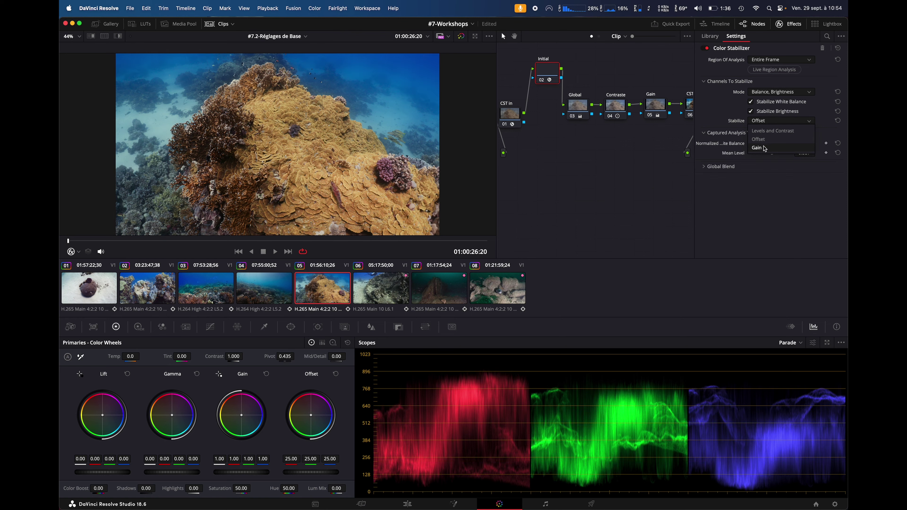
pyautogui.click(766, 148)
pyautogui.click(772, 125)
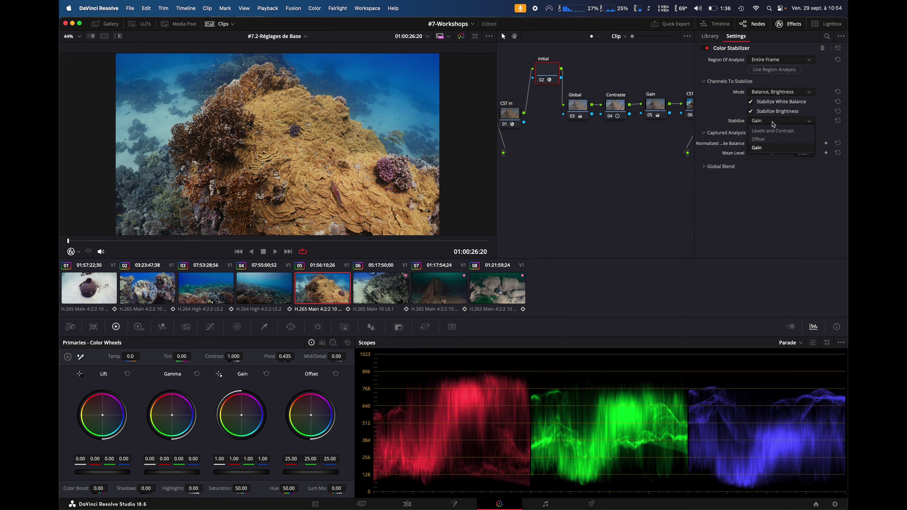
pyautogui.click(764, 133)
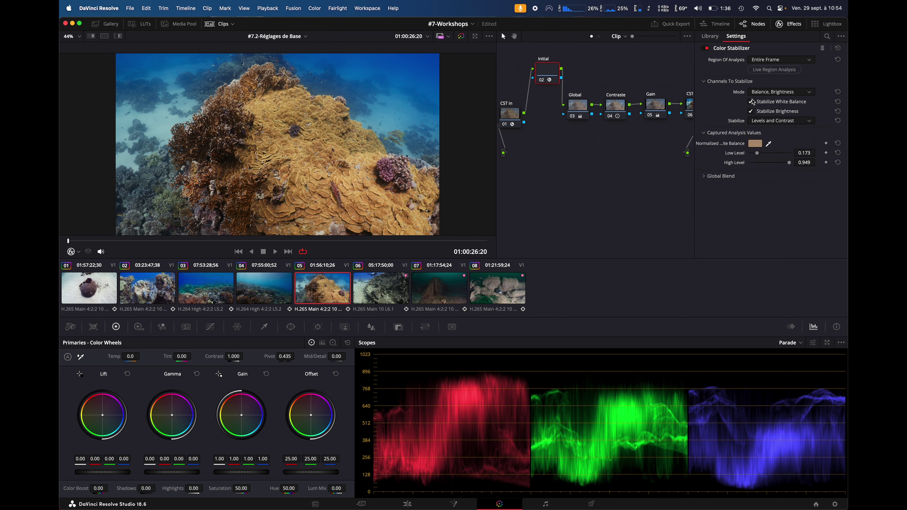
pyautogui.click(751, 101)
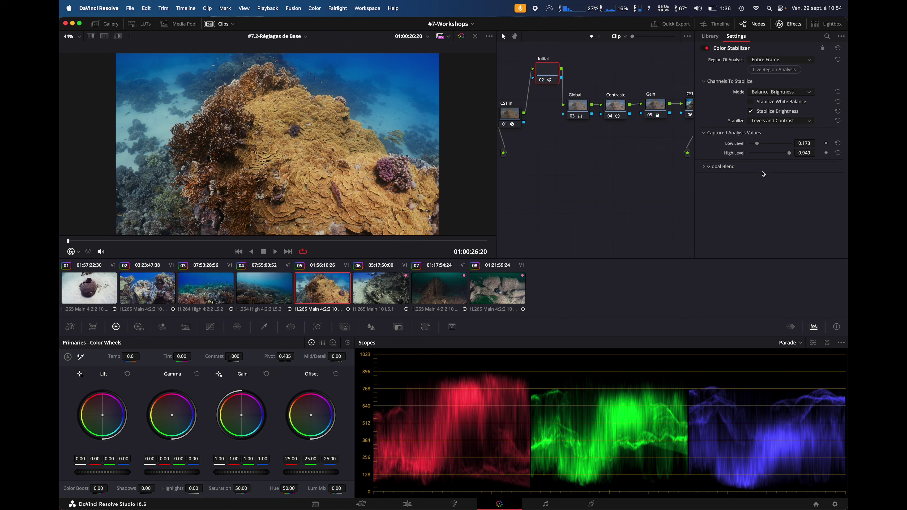
pyautogui.click(771, 123)
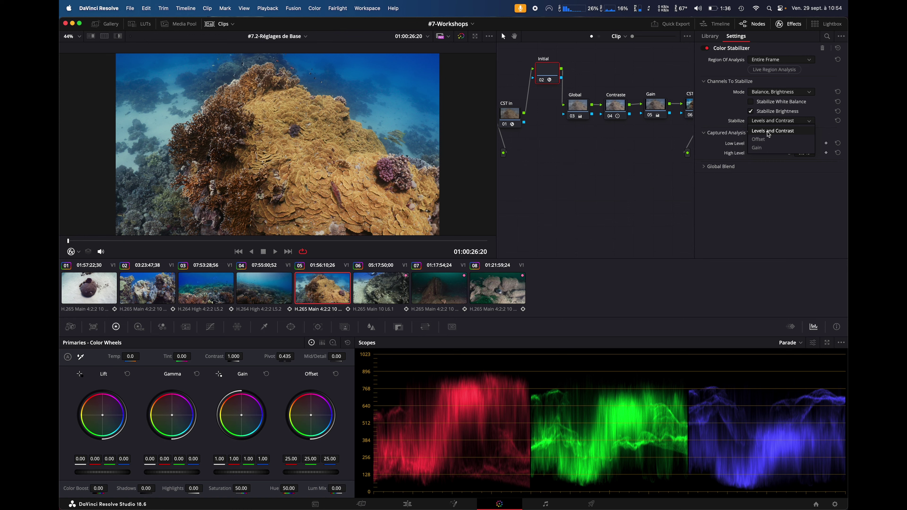
# - Try the Offset and Levels and Contrast stabilize methods, adjusting their level sliders
pyautogui.click(773, 148)
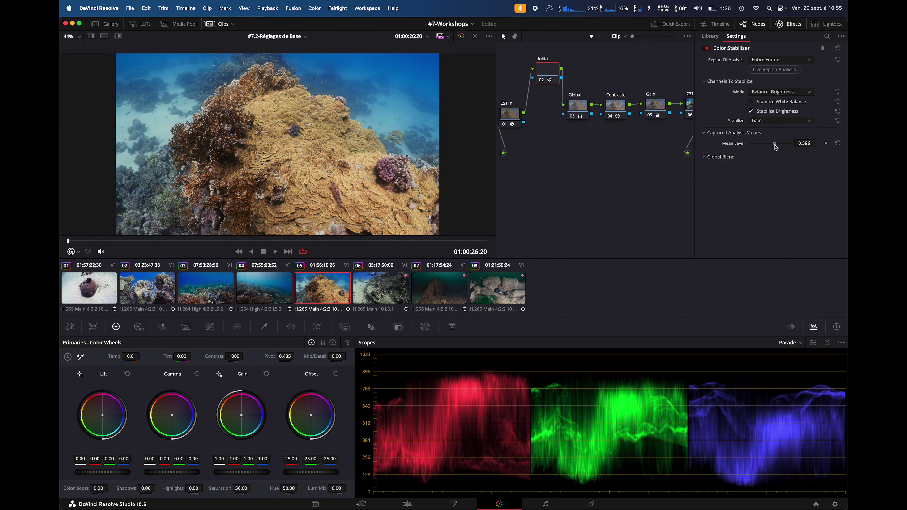
pyautogui.click(777, 121)
pyautogui.click(769, 133)
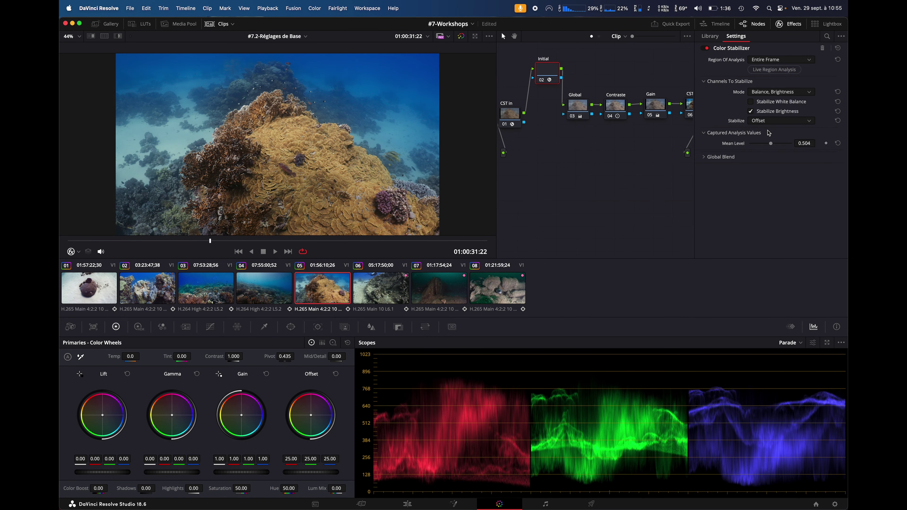
pyautogui.moveTo(773, 146); pyautogui.dragTo(771, 148)
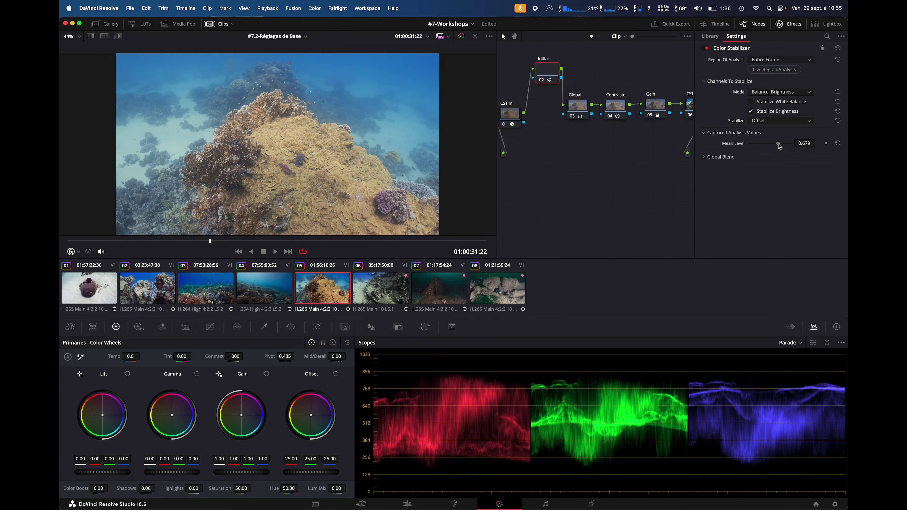
pyautogui.click(782, 120)
pyautogui.click(767, 148)
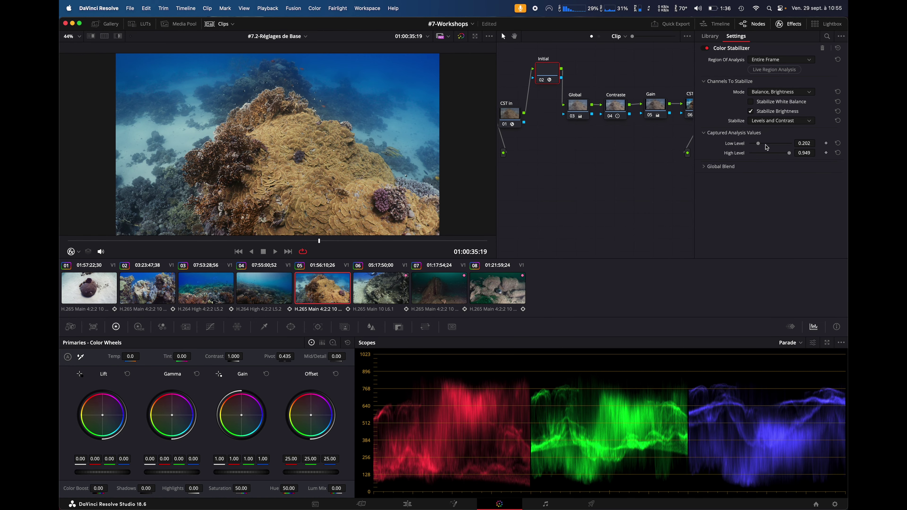
pyautogui.moveTo(759, 146)
pyautogui.mouseDown()
pyautogui.moveTo(790, 157)
pyautogui.moveTo(782, 155)
pyautogui.mouseUp()
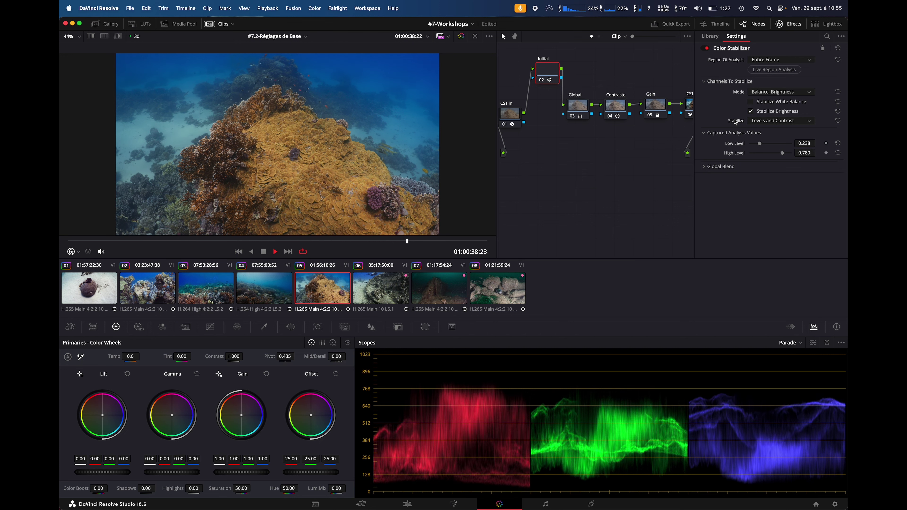
pyautogui.press('space')
# - Settle on Gain stabilization with the Mean Level around 0.53 and play the clip
pyautogui.click(770, 121)
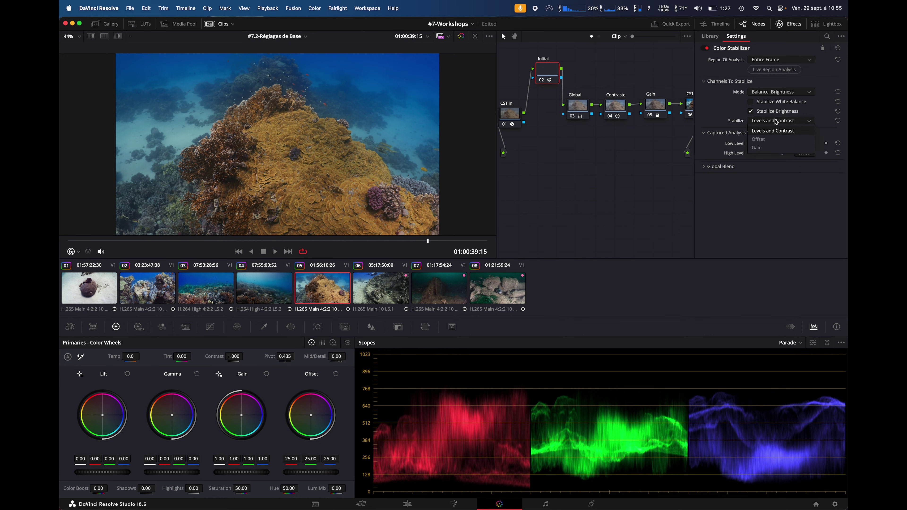
pyautogui.click(771, 135)
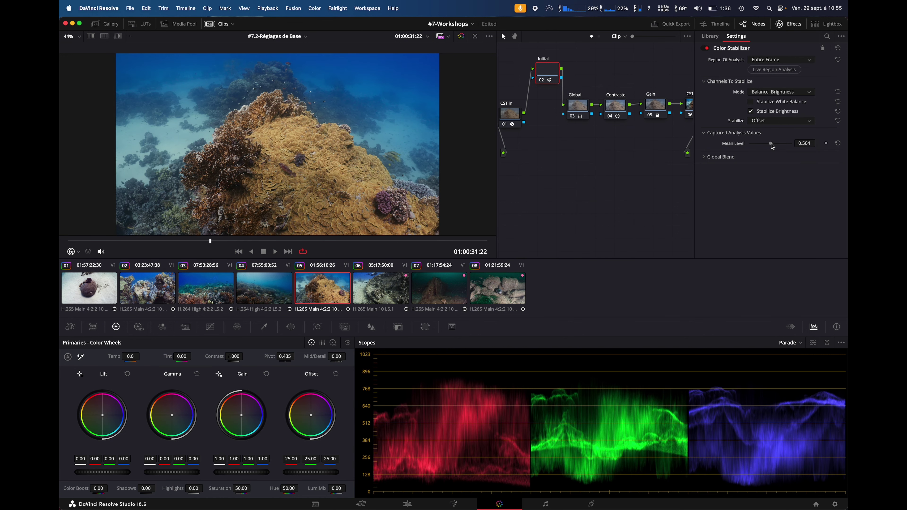
pyautogui.moveTo(772, 145); pyautogui.dragTo(769, 147)
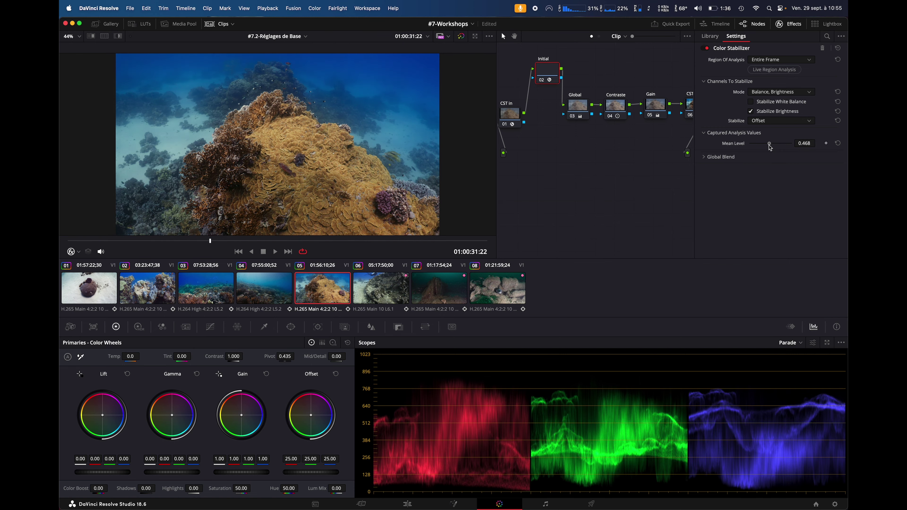
pyautogui.click(769, 122)
pyautogui.click(770, 143)
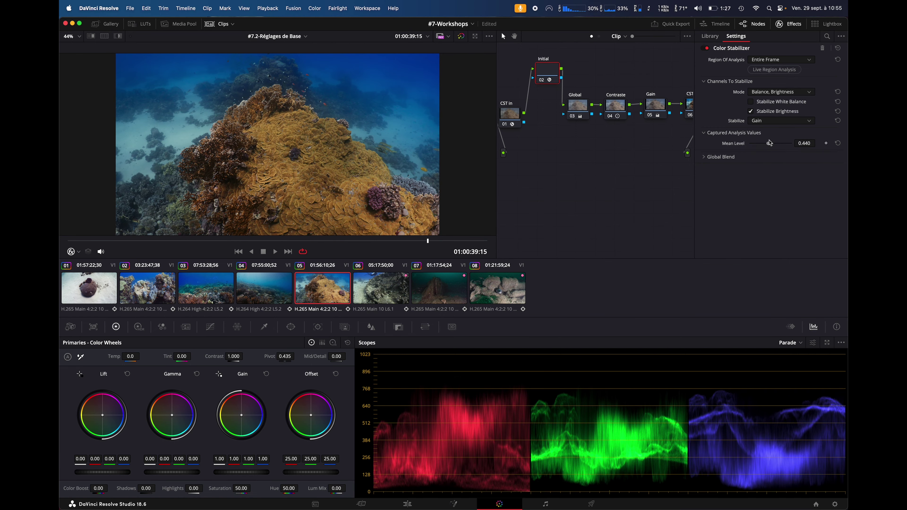
pyautogui.moveTo(770, 147)
pyautogui.mouseDown()
pyautogui.moveTo(792, 148)
pyautogui.moveTo(775, 150)
pyautogui.mouseUp()
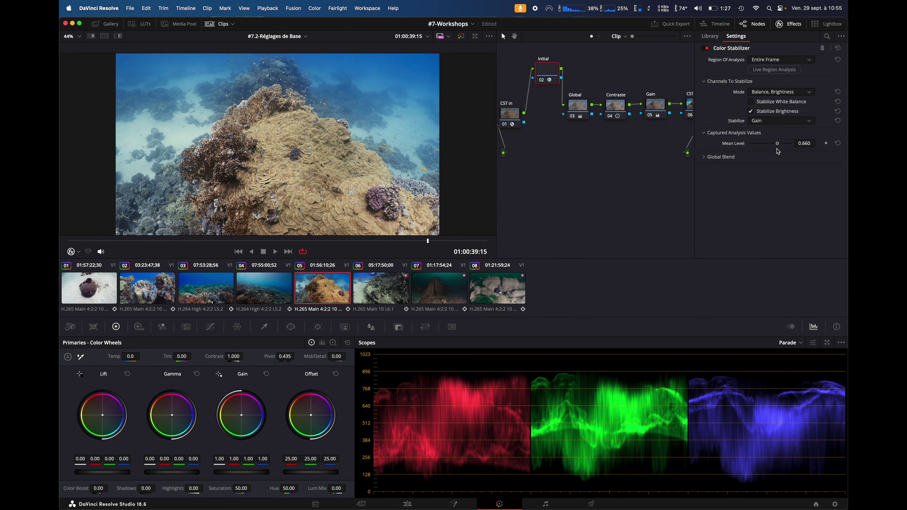
pyautogui.moveTo(775, 150); pyautogui.dragTo(773, 152)
pyautogui.press('space')
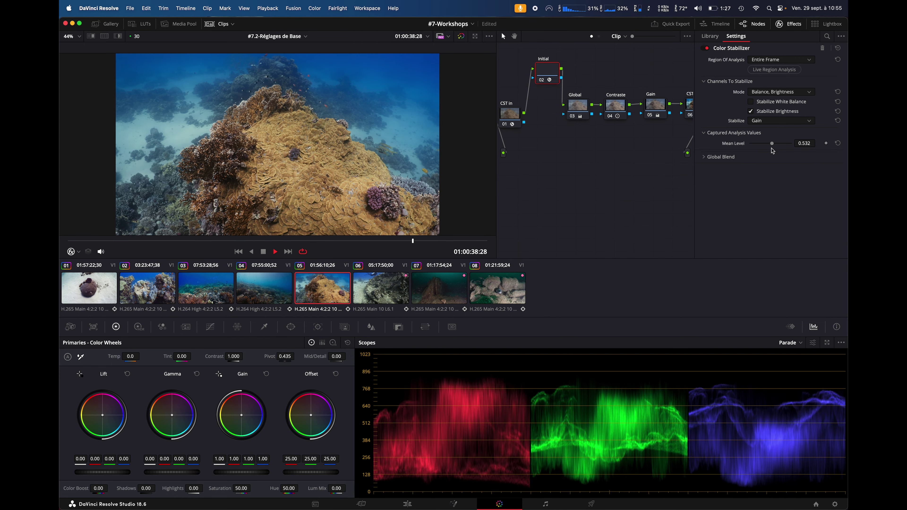
# - On clip 06, add a new node ahead of Global and apply Color Stabilizer to it
pyautogui.press('Down')
pyautogui.click(581, 104)
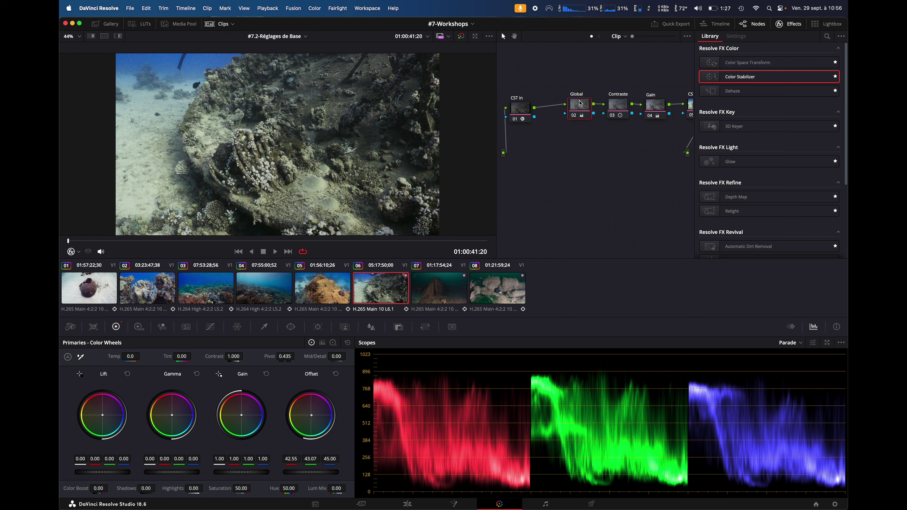
pyautogui.hotkey('shift', 's')
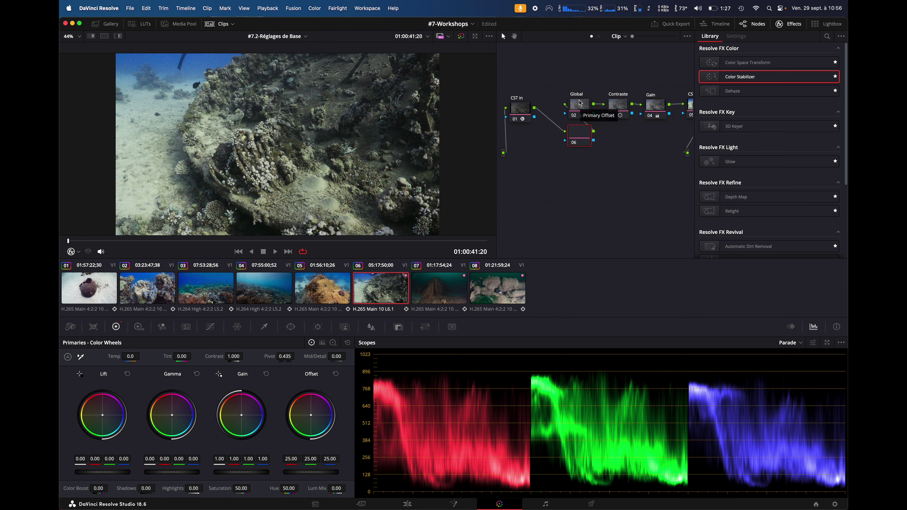
pyautogui.moveTo(579, 131); pyautogui.dragTo(554, 61)
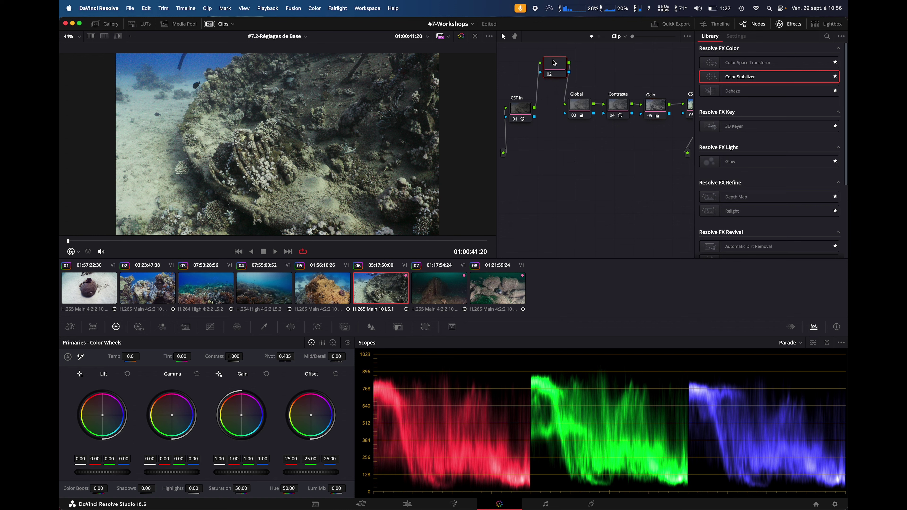
pyautogui.rightClick(553, 62)
pyautogui.press('Escape')
pyautogui.moveTo(720, 80); pyautogui.dragTo(554, 66)
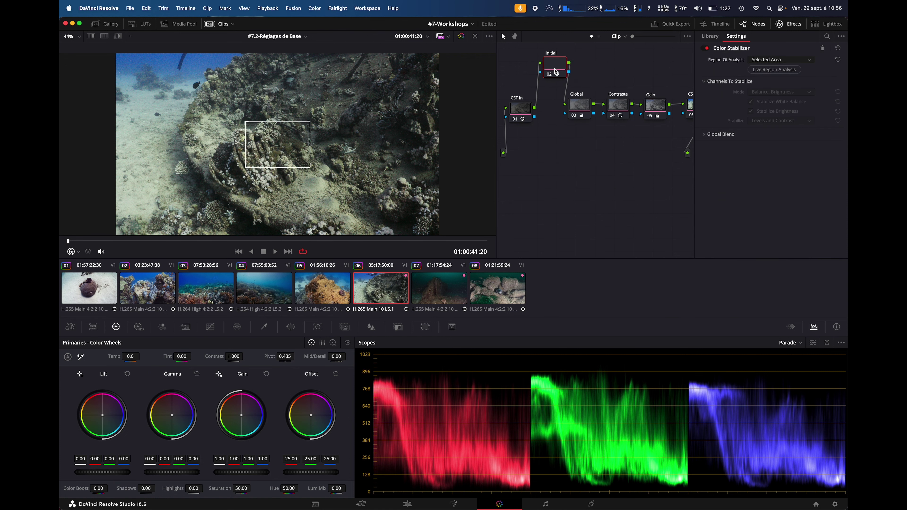
# - Analyse the Entire Frame with Live Region Analysis and re-enable the Initial node
pyautogui.click(763, 64)
pyautogui.click(765, 70)
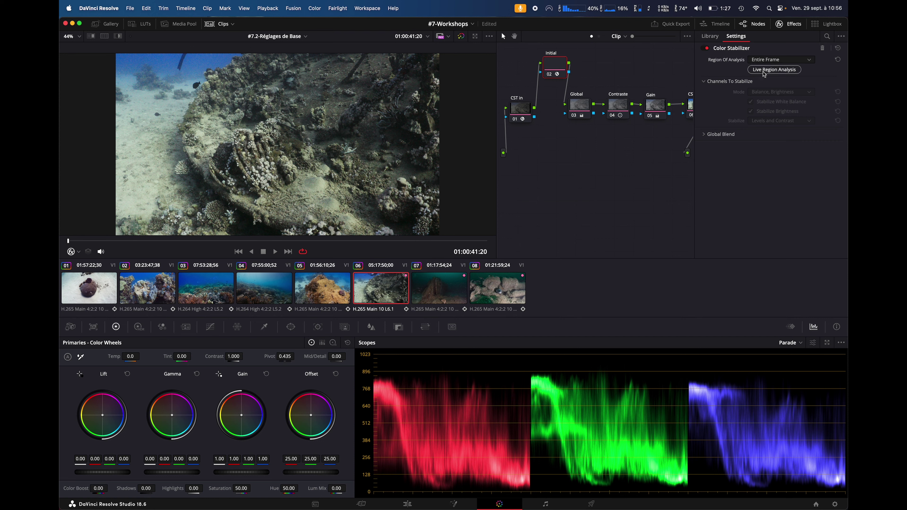
pyautogui.click(765, 71)
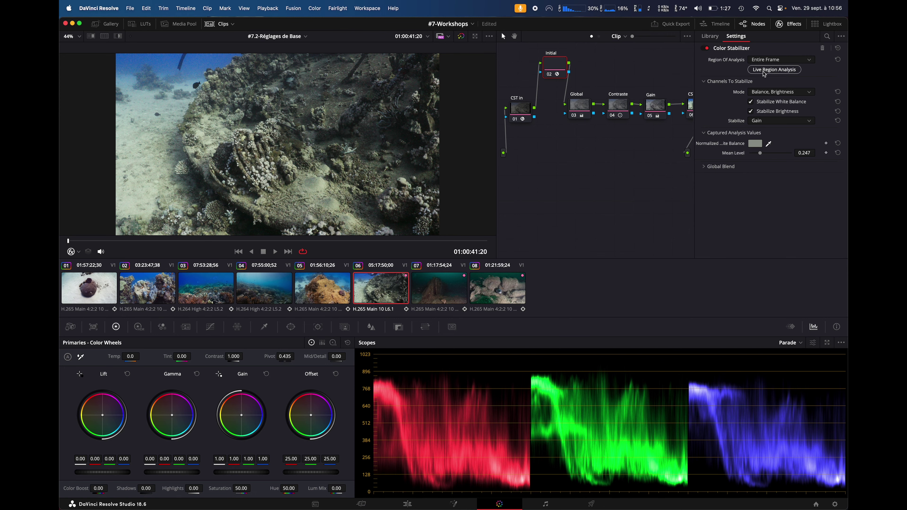
pyautogui.moveTo(186, 242)
pyautogui.mouseDown()
pyautogui.moveTo(174, 241)
pyautogui.moveTo(469, 239)
pyautogui.moveTo(158, 257)
pyautogui.mouseUp()
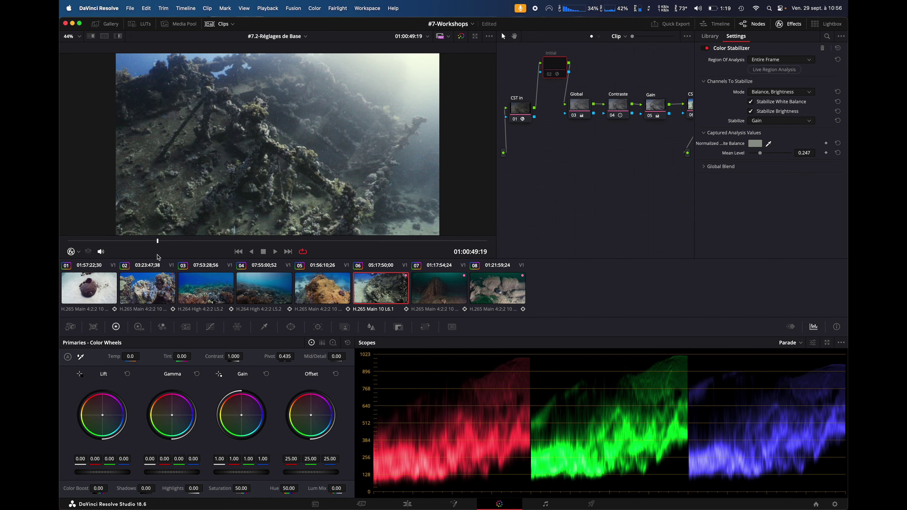
pyautogui.moveTo(158, 257)
pyautogui.mouseDown()
pyautogui.moveTo(522, 243)
pyautogui.moveTo(75, 245)
pyautogui.mouseUp()
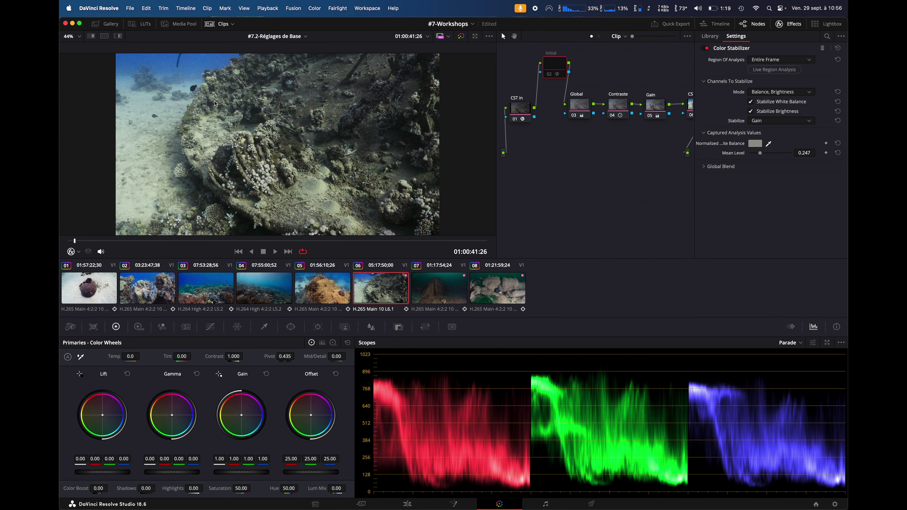
pyautogui.click(550, 74)
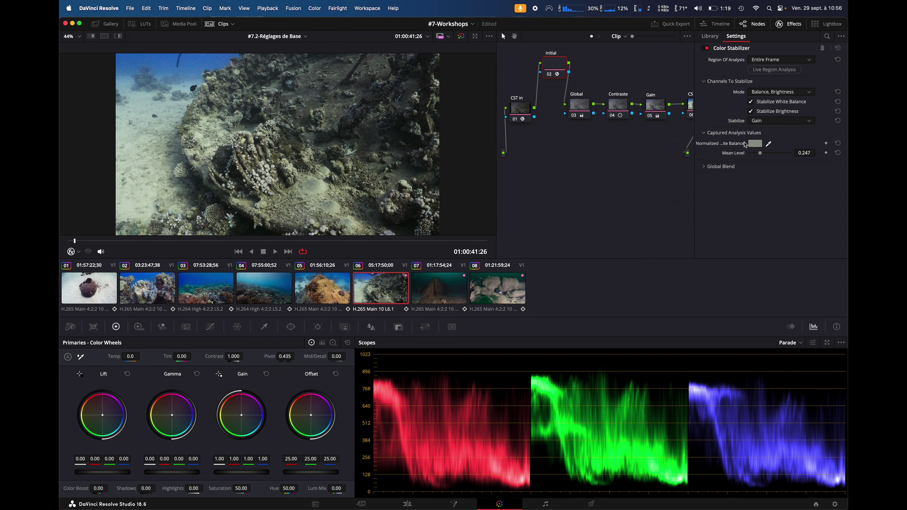
# - Switch the stabilizer mode to R, G, B
pyautogui.click(776, 93)
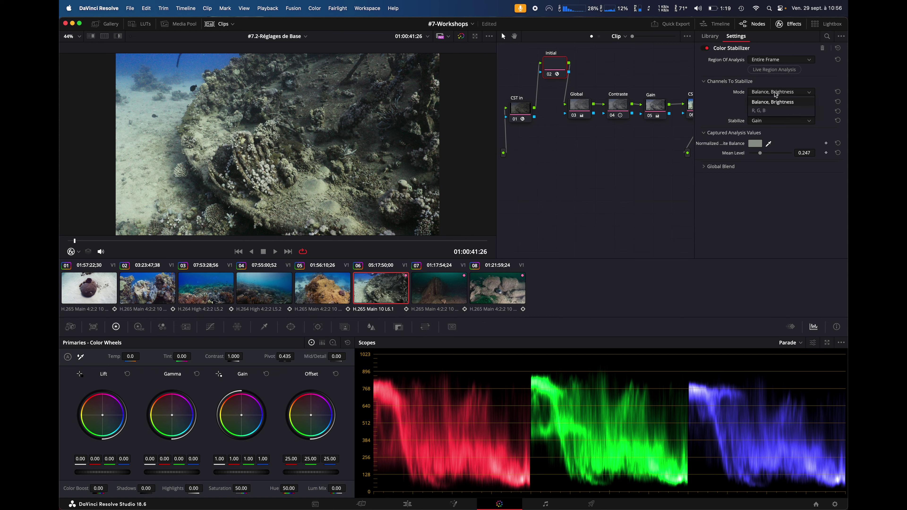
pyautogui.click(774, 93)
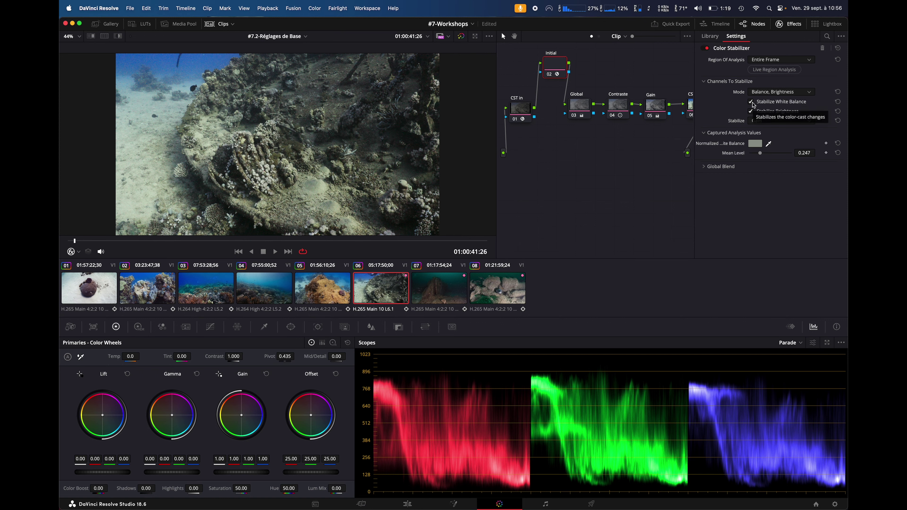
pyautogui.click(775, 93)
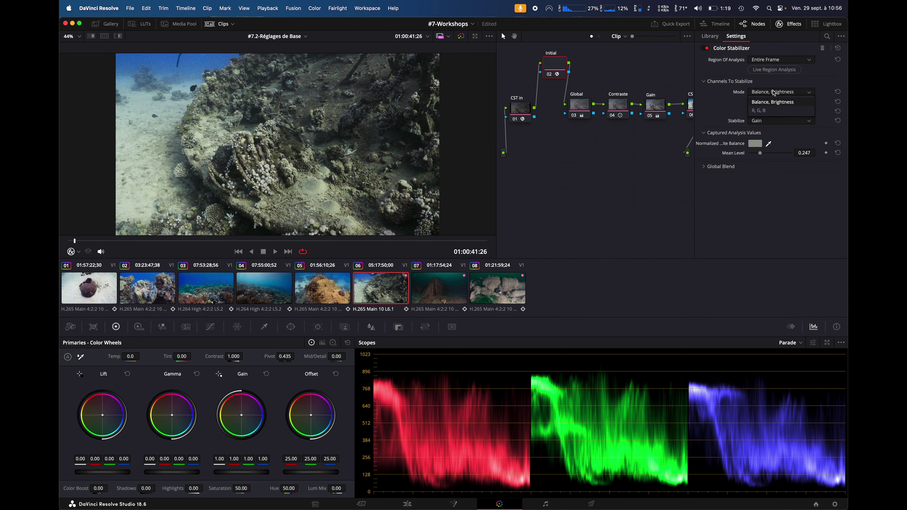
pyautogui.click(763, 110)
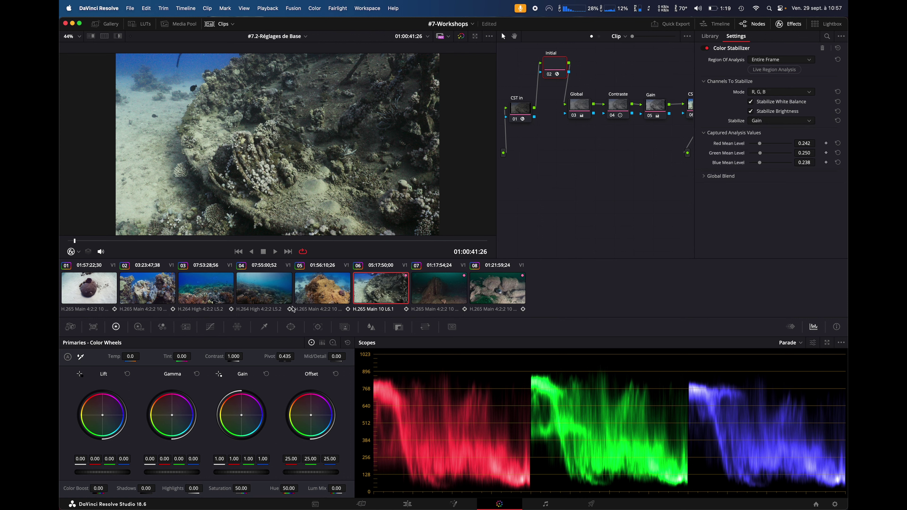
pyautogui.click(781, 122)
# - Set Stabilize to Levels and Contrast and scrub through clip 06
pyautogui.click(773, 130)
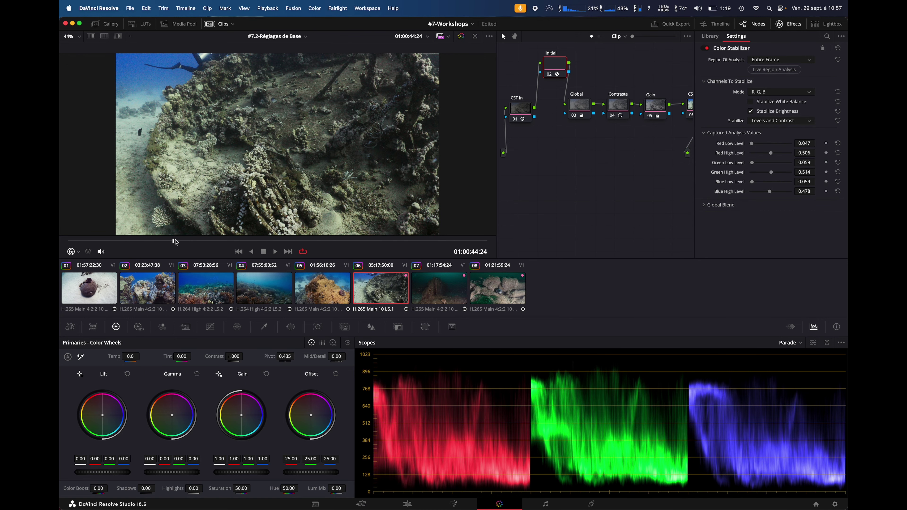
pyautogui.moveTo(175, 241); pyautogui.dragTo(496, 237)
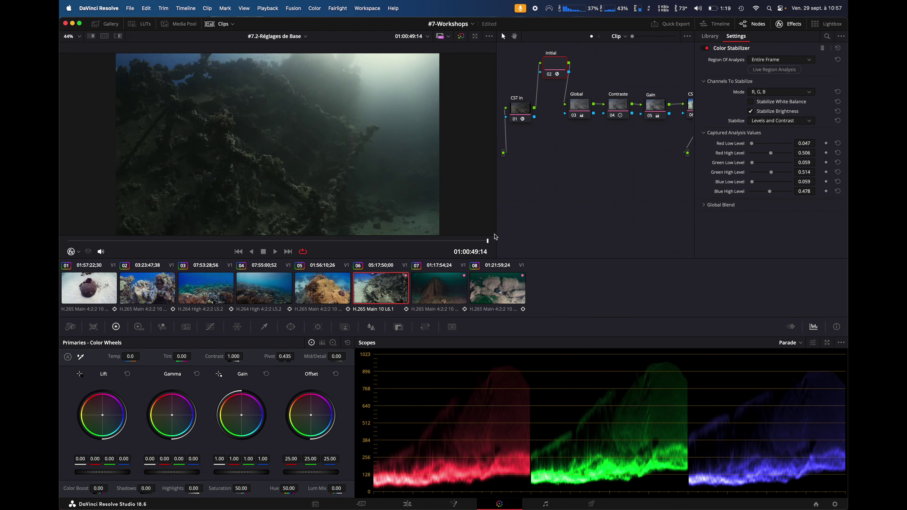
pyautogui.moveTo(495, 236)
pyautogui.mouseDown()
pyautogui.moveTo(262, 237)
pyautogui.moveTo(369, 240)
pyautogui.mouseUp()
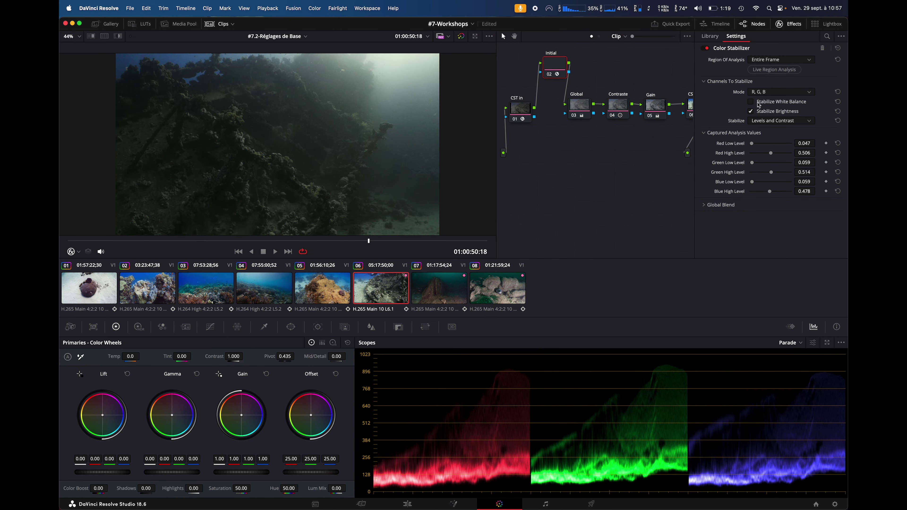
pyautogui.moveTo(276, 247); pyautogui.dragTo(398, 259)
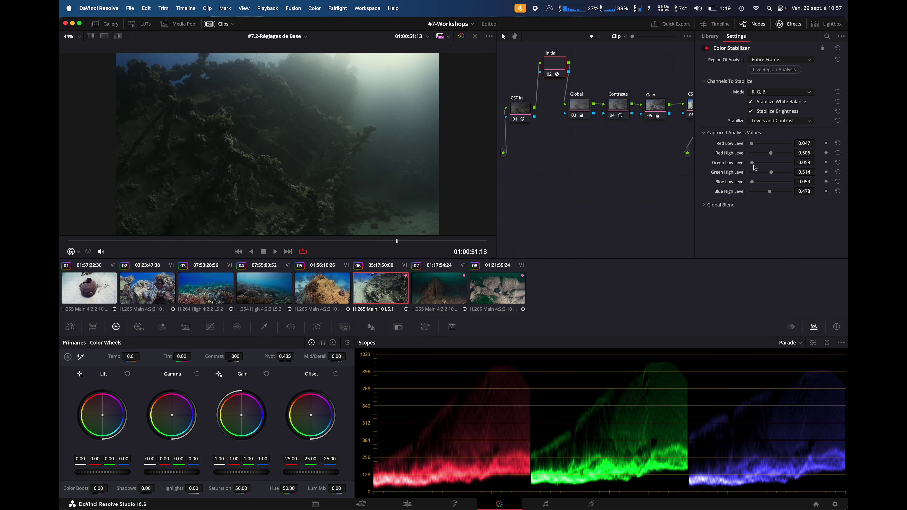
# - Nudge the Green and Red Low Level sliders up slightly and play back to check
pyautogui.moveTo(753, 163); pyautogui.dragTo(753, 164)
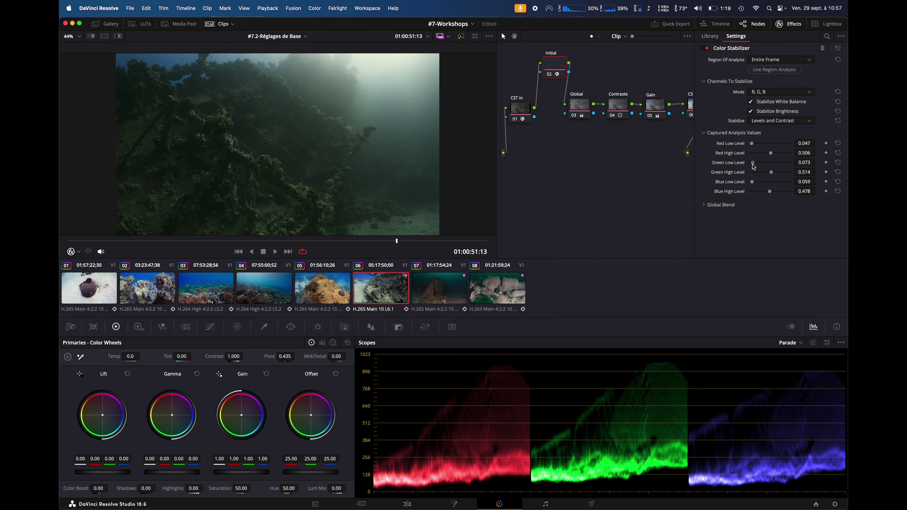
pyautogui.moveTo(752, 143); pyautogui.dragTo(753, 145)
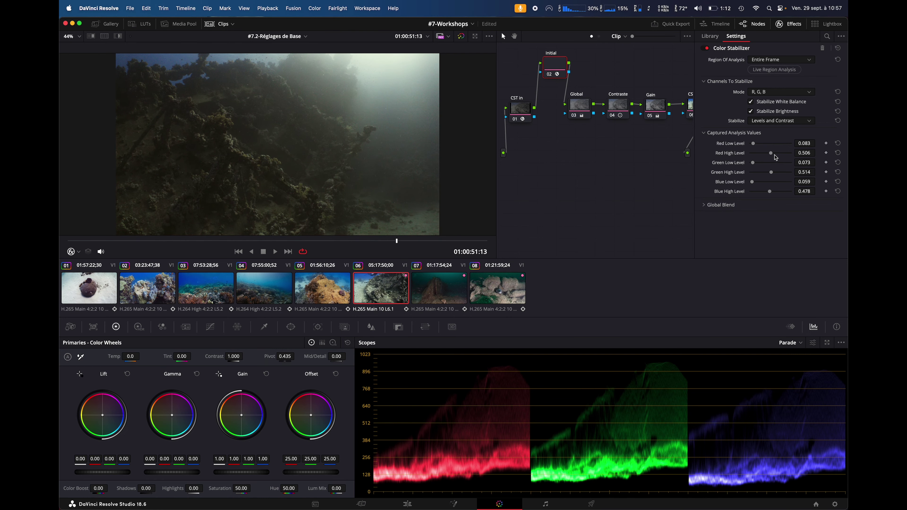
pyautogui.press('space')
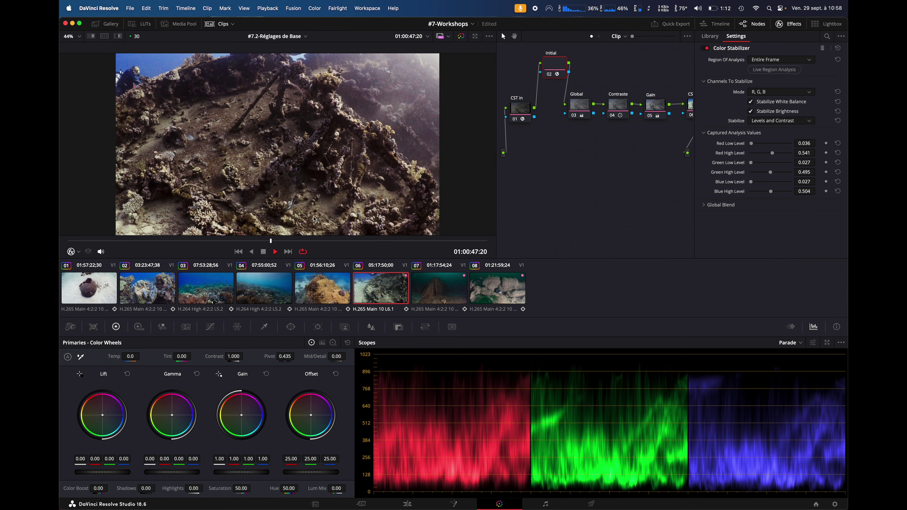
pyautogui.press('space')
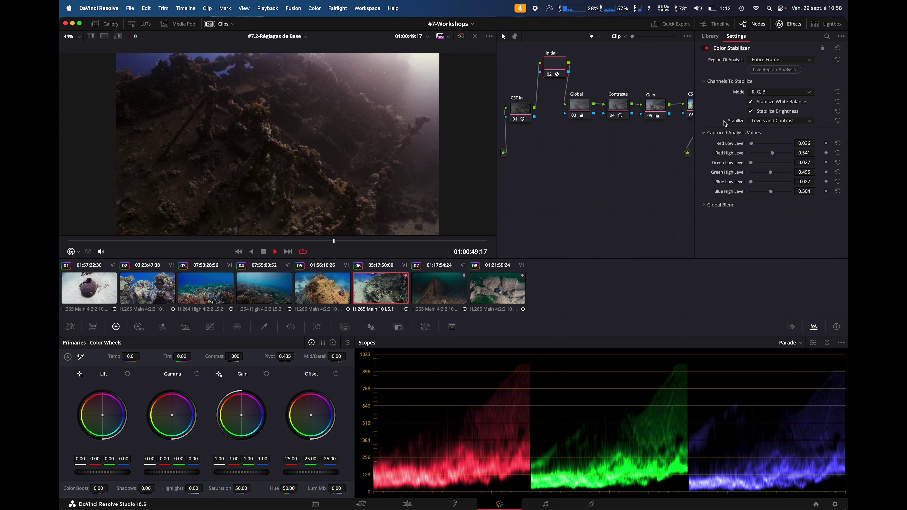
pyautogui.press('space')
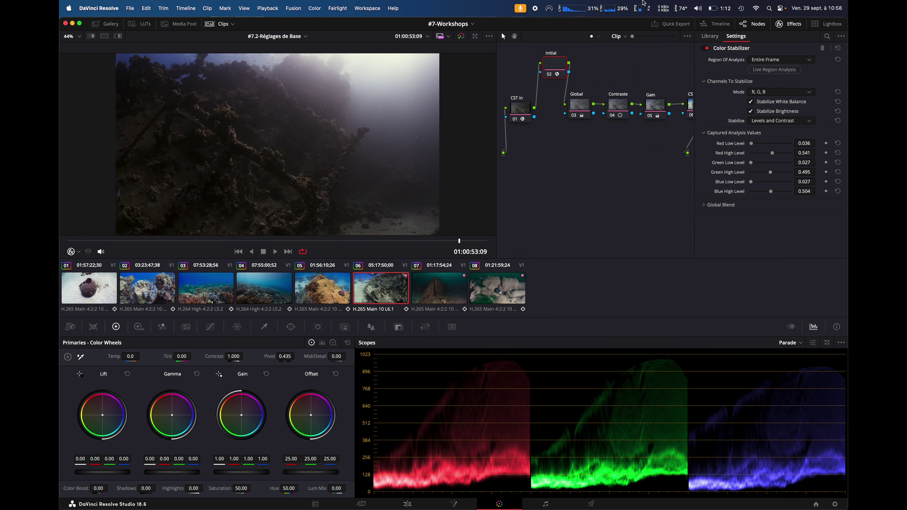
pyautogui.press('Down')
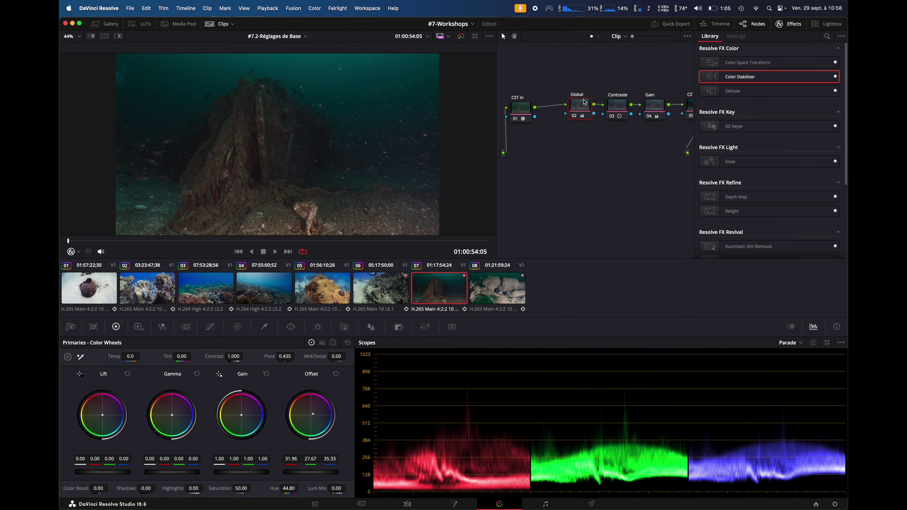
# - Add a serial node on clip 07, label it 'Initial', and apply Color Stabilizer
pyautogui.hotkey('shift', 's')
pyautogui.moveTo(553, 130); pyautogui.dragTo(549, 66)
pyautogui.rightClick(548, 65)
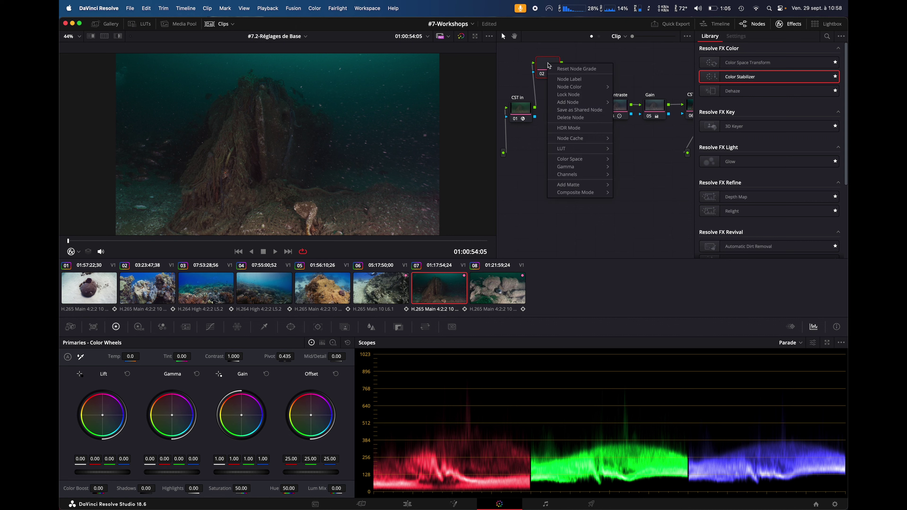
pyautogui.click(570, 81)
pyautogui.write('Initial')
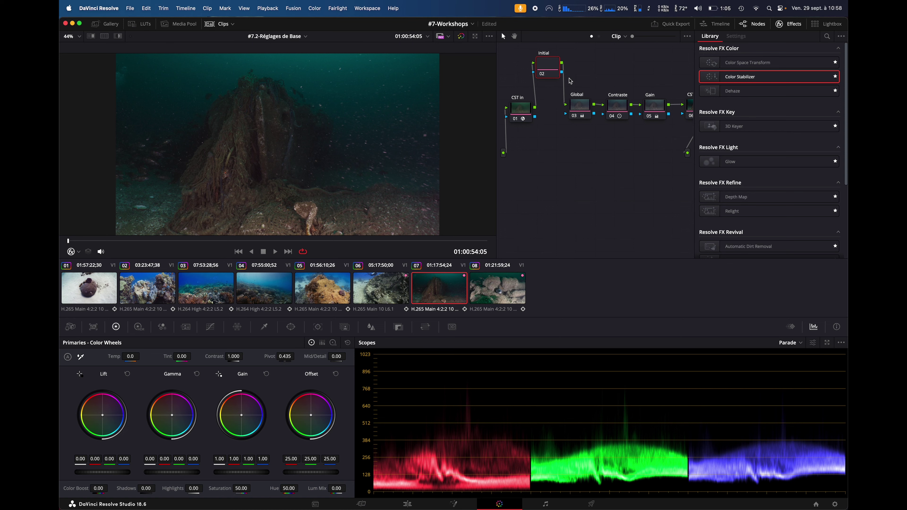
pyautogui.moveTo(740, 76); pyautogui.dragTo(548, 66)
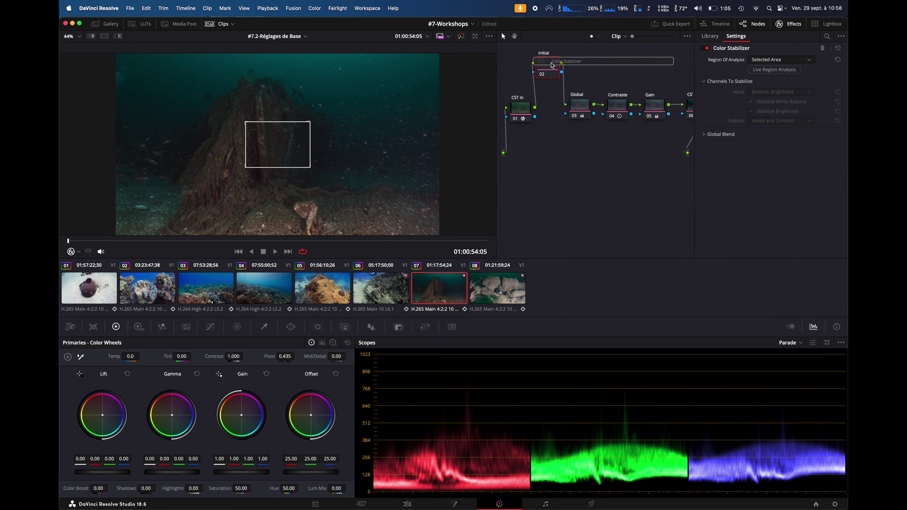
# - Set Region Of Analysis to Entire Frame and preview the clip
pyautogui.click(770, 60)
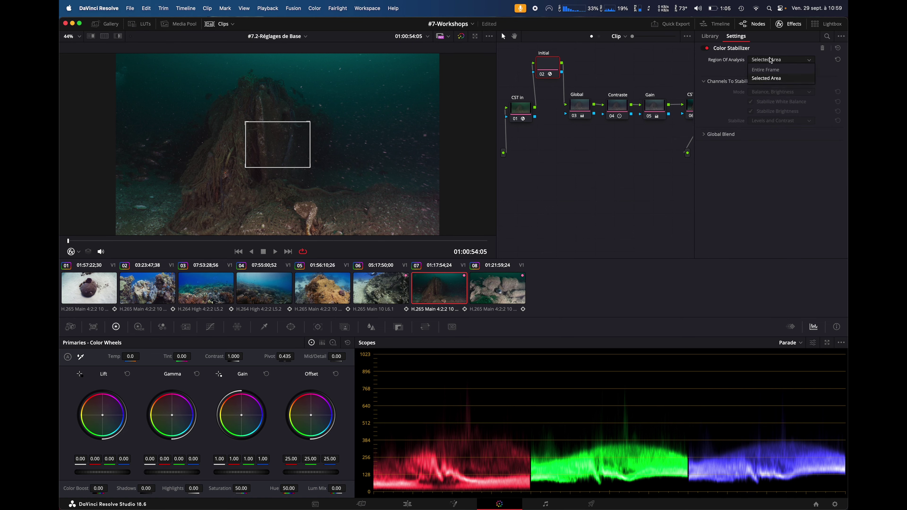
pyautogui.click(767, 73)
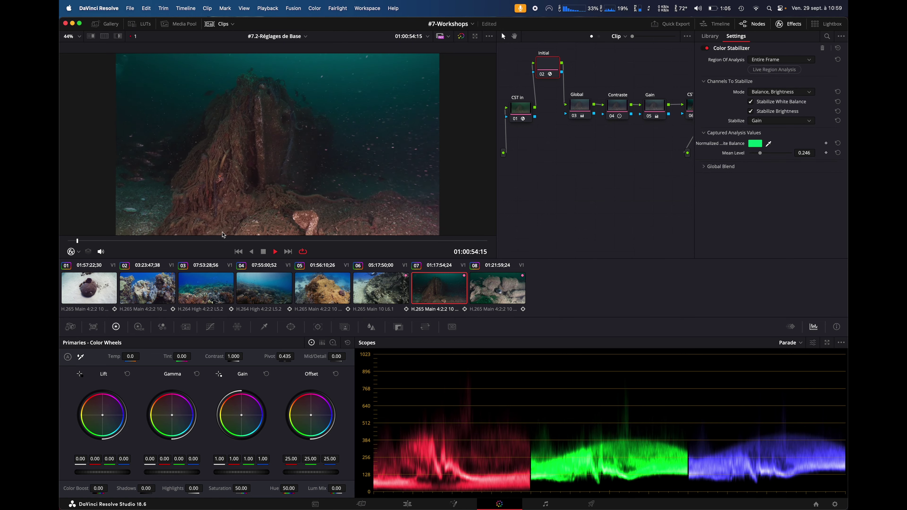
pyautogui.click(275, 252)
pyautogui.click(263, 252)
pyautogui.moveTo(427, 237); pyautogui.dragTo(350, 239)
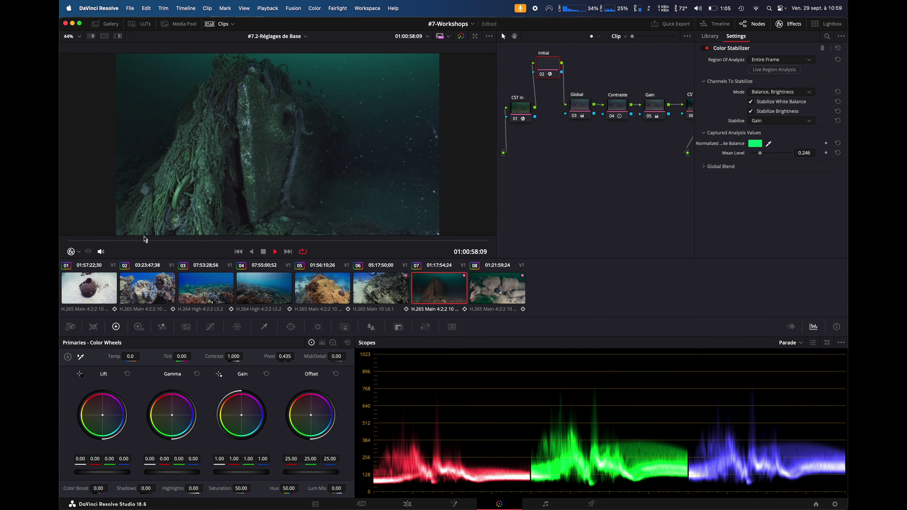
# - Switch to R, G, B mode stabilizing Levels and Contrast, scrubbing to compare frames
pyautogui.click(758, 92)
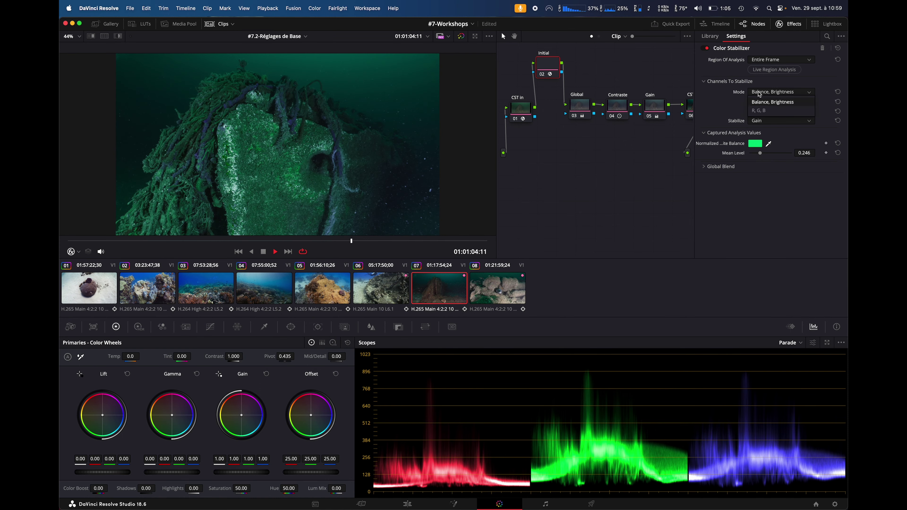
pyautogui.click(762, 110)
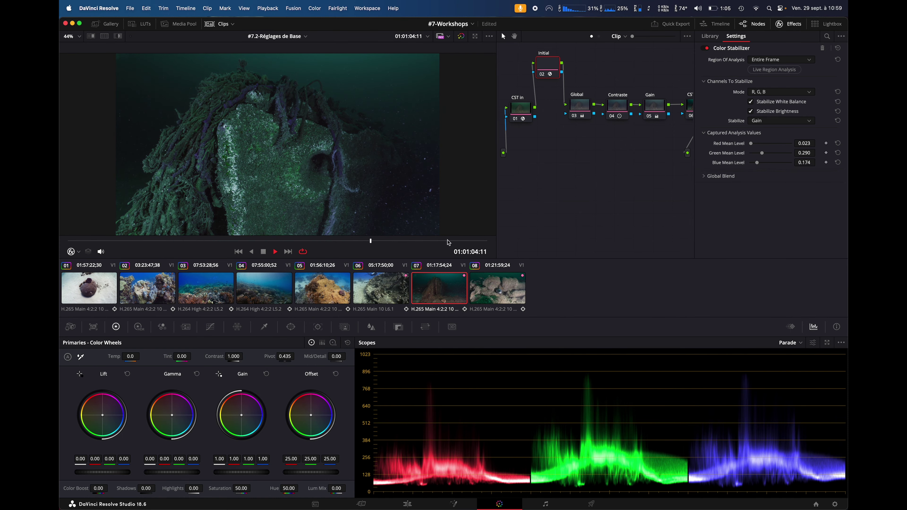
pyautogui.click(131, 241)
pyautogui.moveTo(176, 239); pyautogui.dragTo(285, 230)
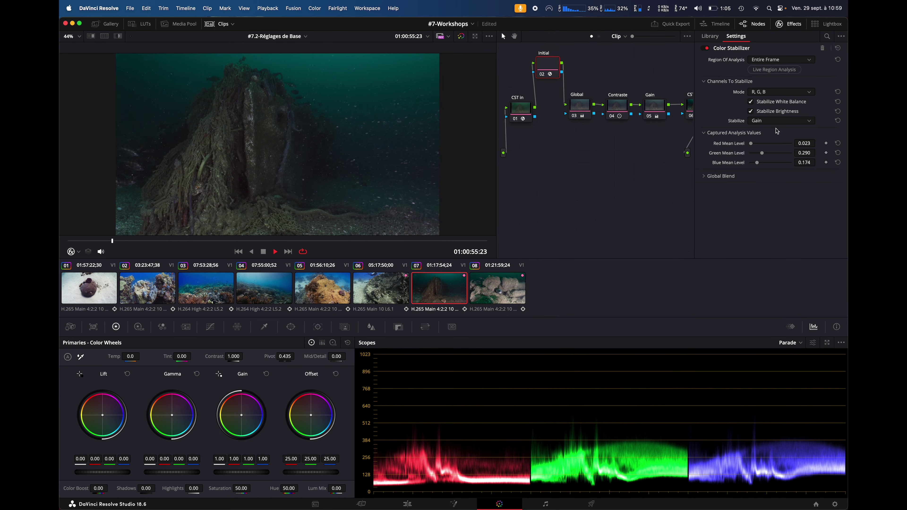
pyautogui.click(767, 120)
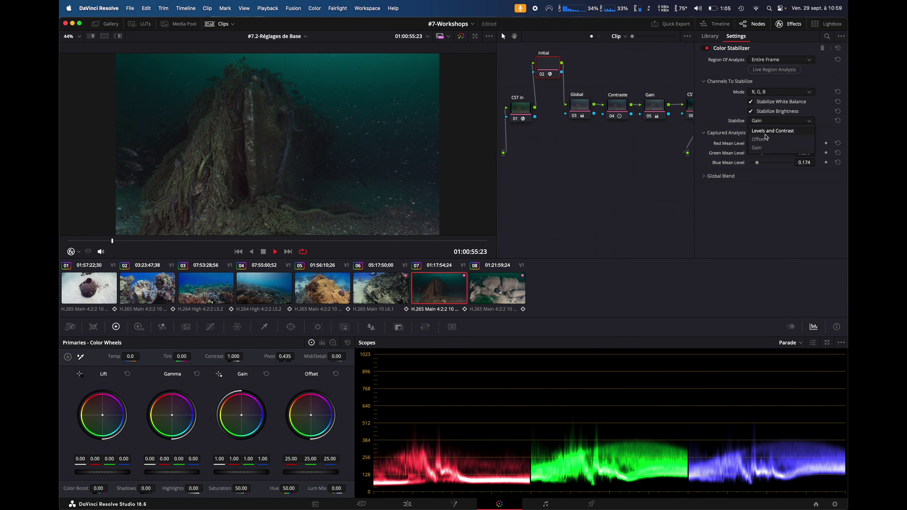
pyautogui.click(767, 131)
pyautogui.moveTo(143, 240); pyautogui.dragTo(223, 241)
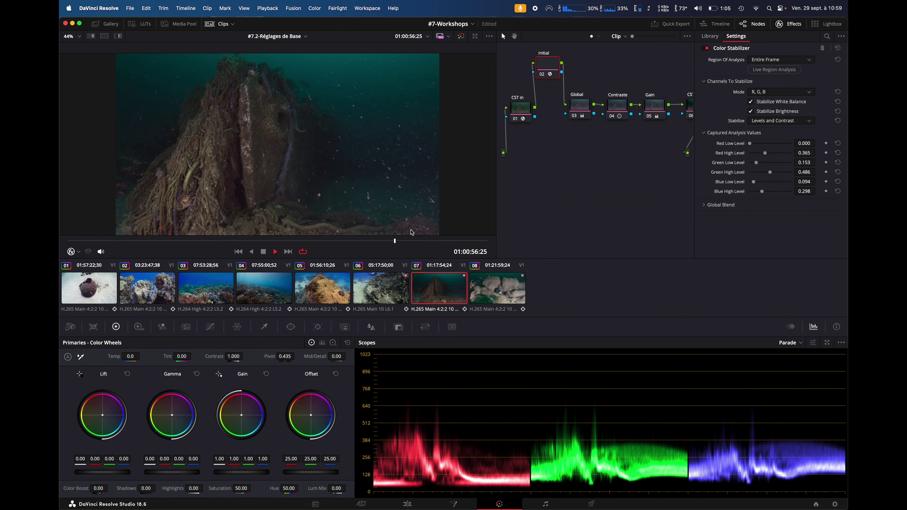
pyautogui.click(307, 240)
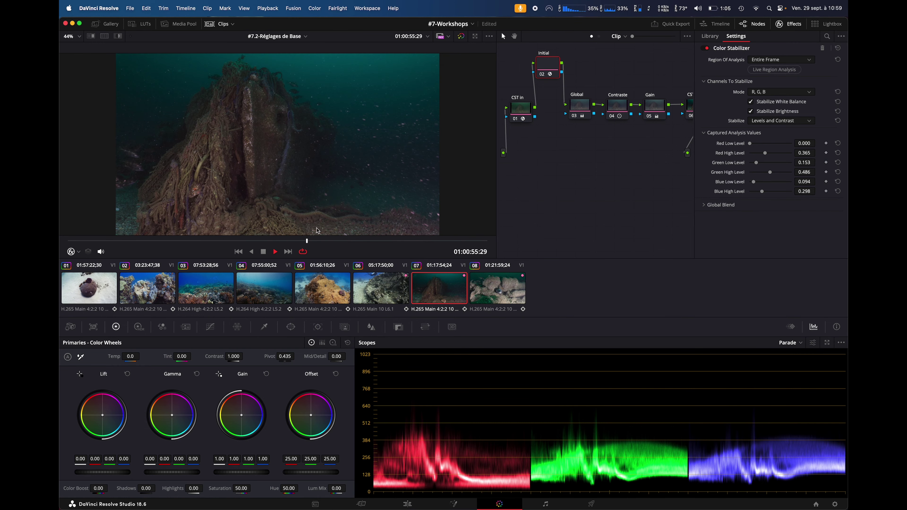
# - Reset the Initial node's grade to remove Color Stabilizer and hide the Effects library
pyautogui.rightClick(547, 64)
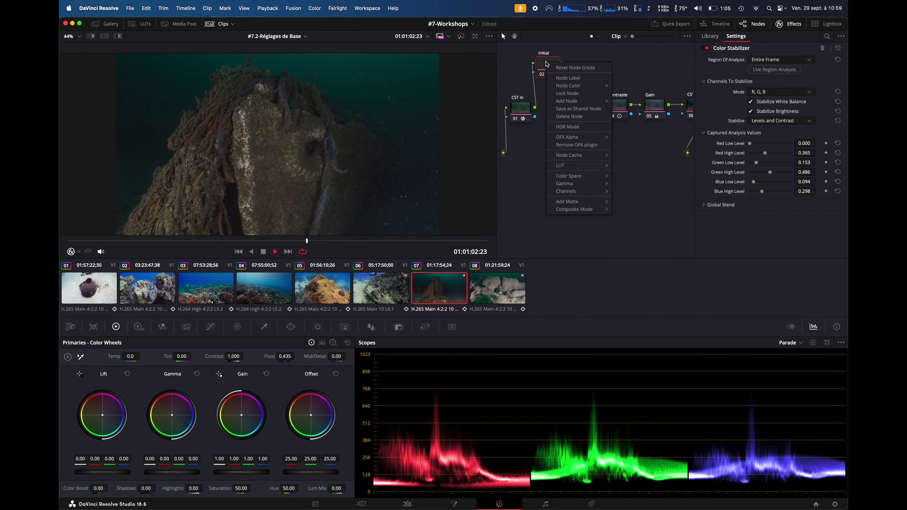
pyautogui.click(568, 71)
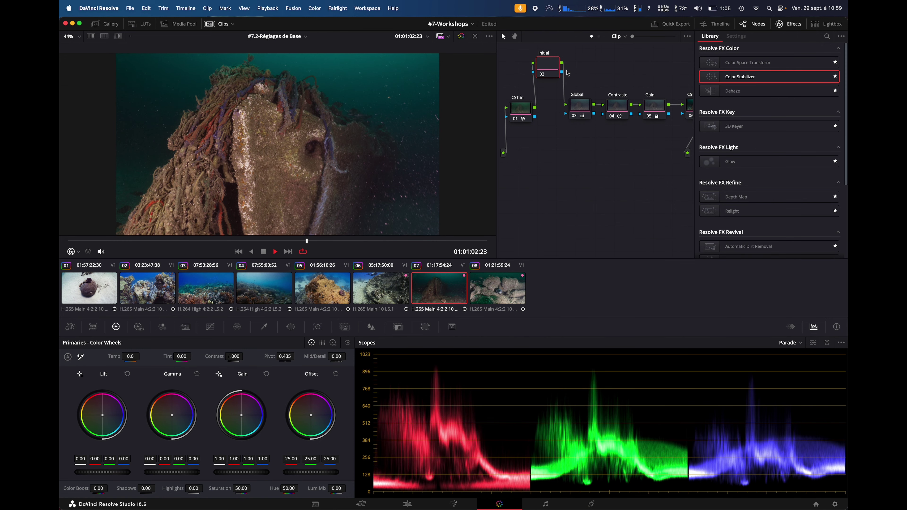
pyautogui.click(780, 24)
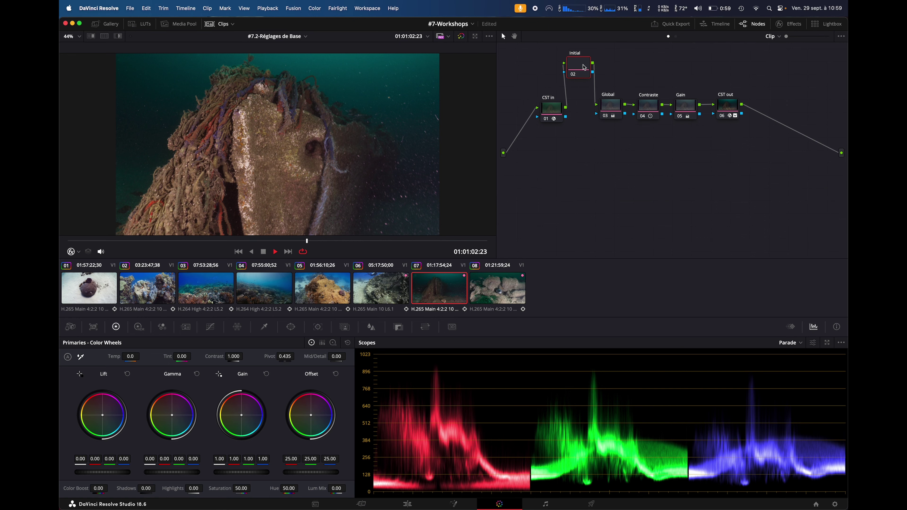
# - Open the 4-up Scopes window at the top and return the Keyframes playhead to the clip start
pyautogui.click(826, 343)
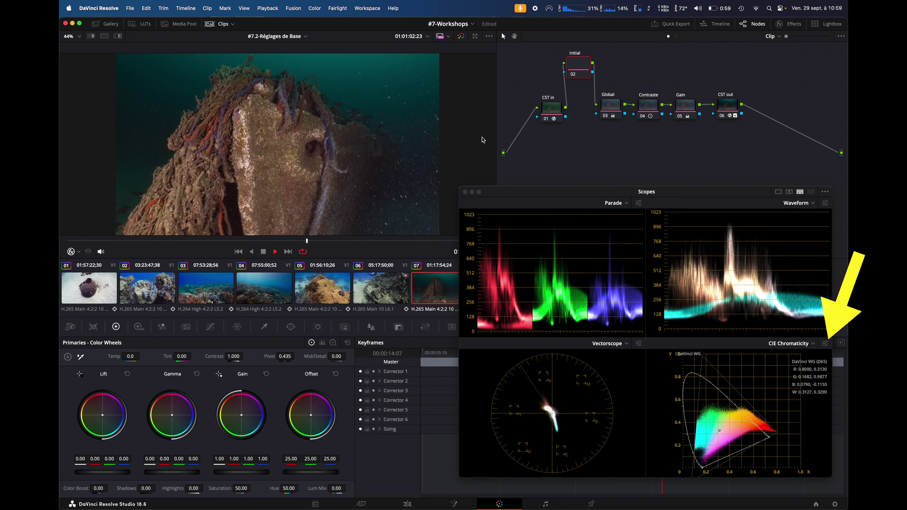
pyautogui.moveTo(533, 104); pyautogui.dragTo(524, 35)
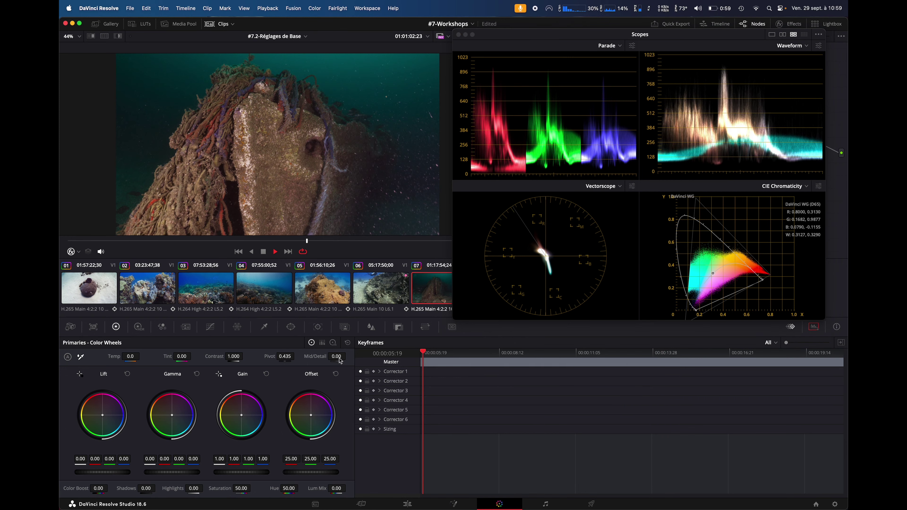
pyautogui.moveTo(659, 354); pyautogui.dragTo(701, 353)
pyautogui.moveTo(627, 353); pyautogui.dragTo(423, 353)
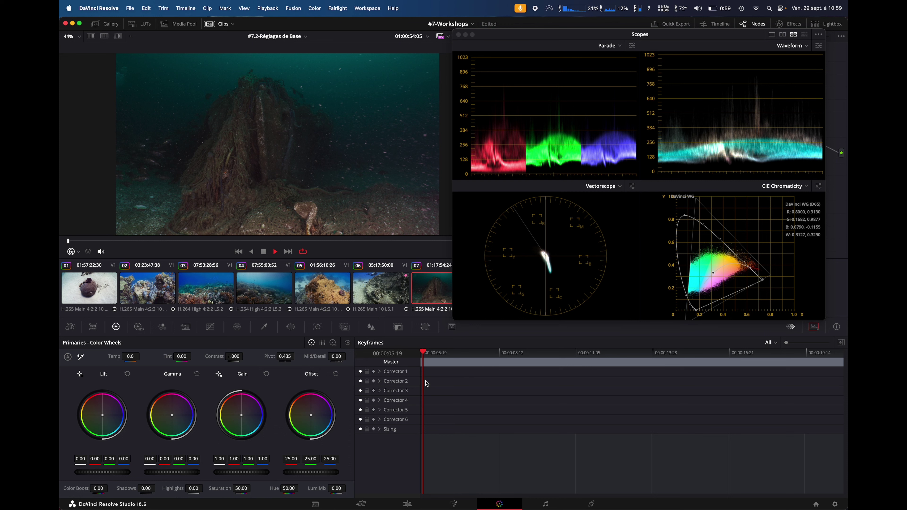
# - Add a dynamic keyframe at the start of clip 07
pyautogui.rightClick(427, 383)
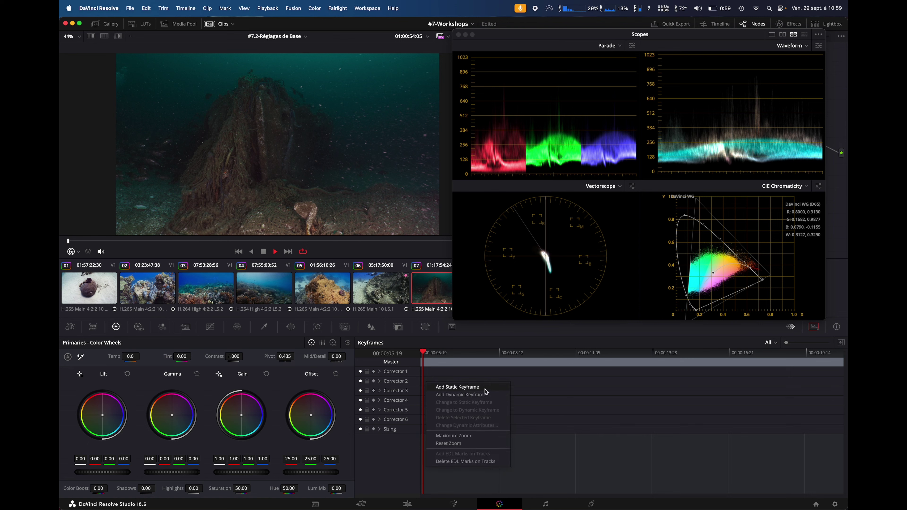
pyautogui.click(476, 395)
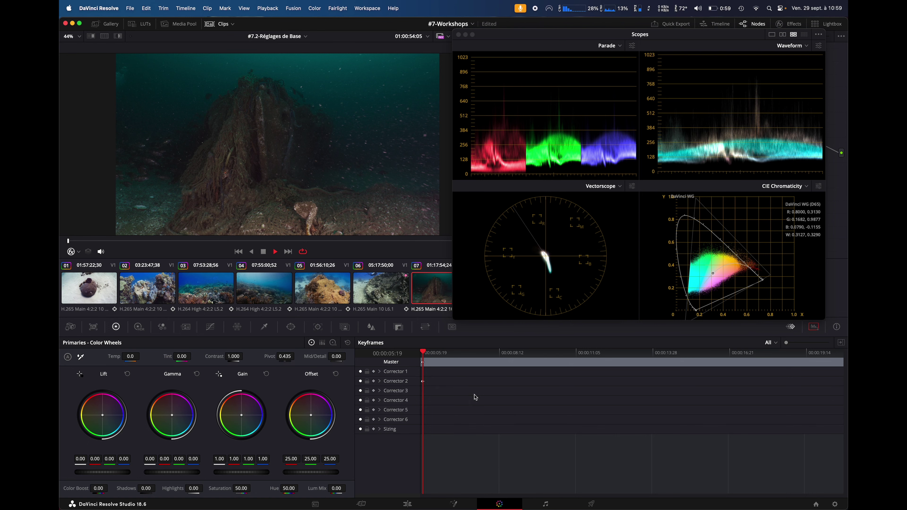
pyautogui.moveTo(424, 353); pyautogui.dragTo(842, 354)
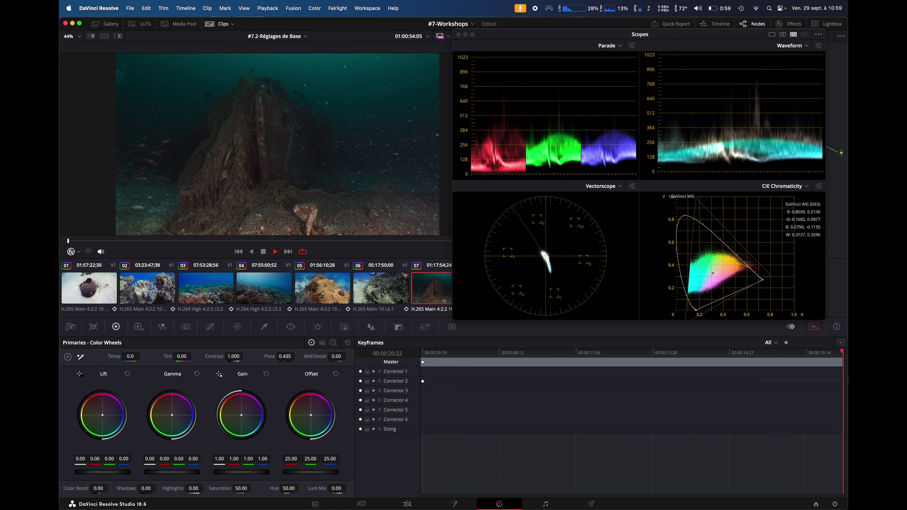
pyautogui.moveTo(842, 354); pyautogui.dragTo(576, 353)
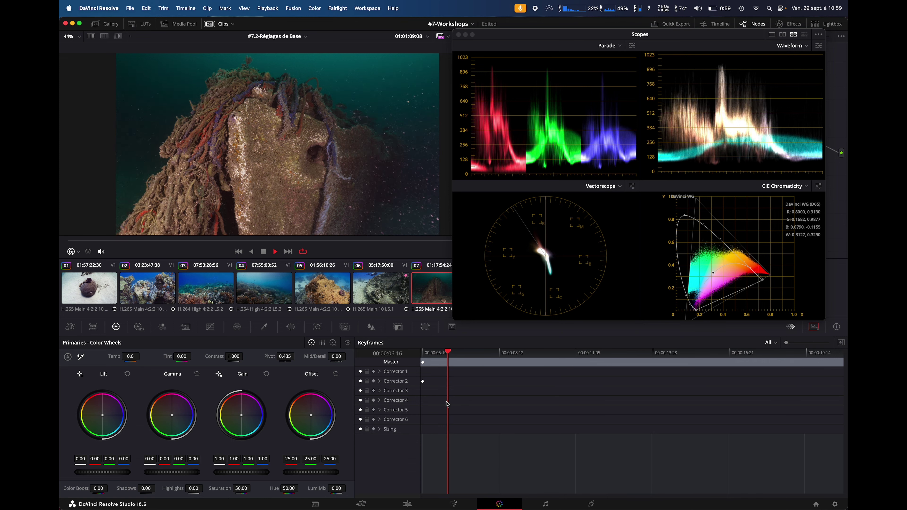
# - Add a dynamic keyframe on Corrector 2 at the end of clip 07
pyautogui.moveTo(735, 390); pyautogui.dragTo(843, 382)
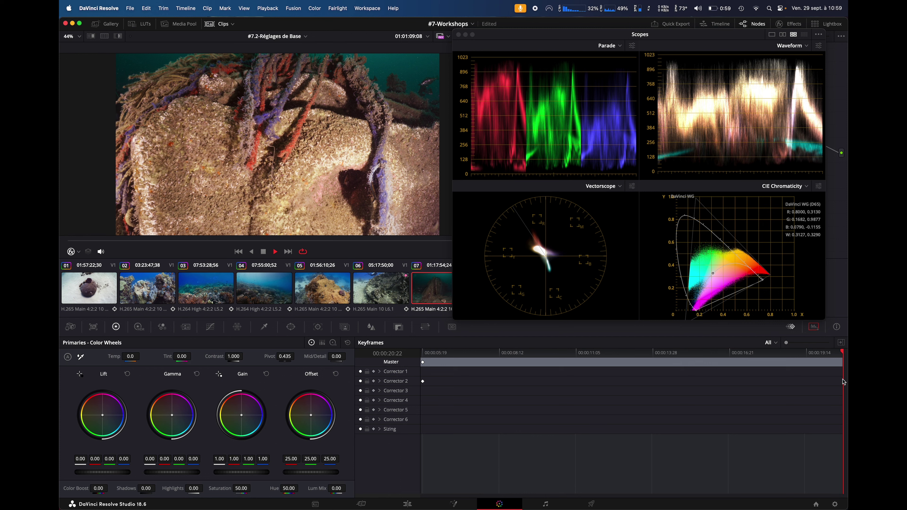
pyautogui.moveTo(843, 382)
pyautogui.mouseDown()
pyautogui.moveTo(422, 411)
pyautogui.moveTo(846, 411)
pyautogui.moveTo(451, 405)
pyautogui.moveTo(845, 398)
pyautogui.mouseUp()
pyautogui.rightClick(844, 381)
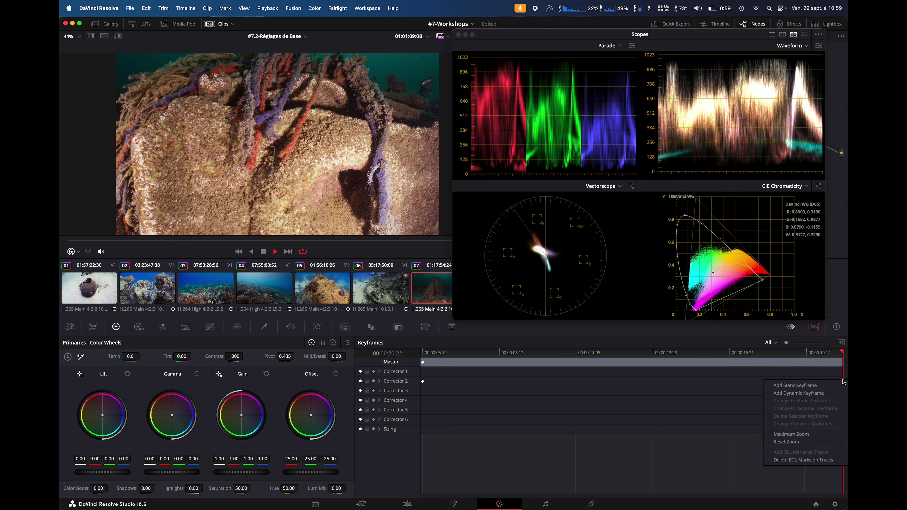
pyautogui.click(814, 392)
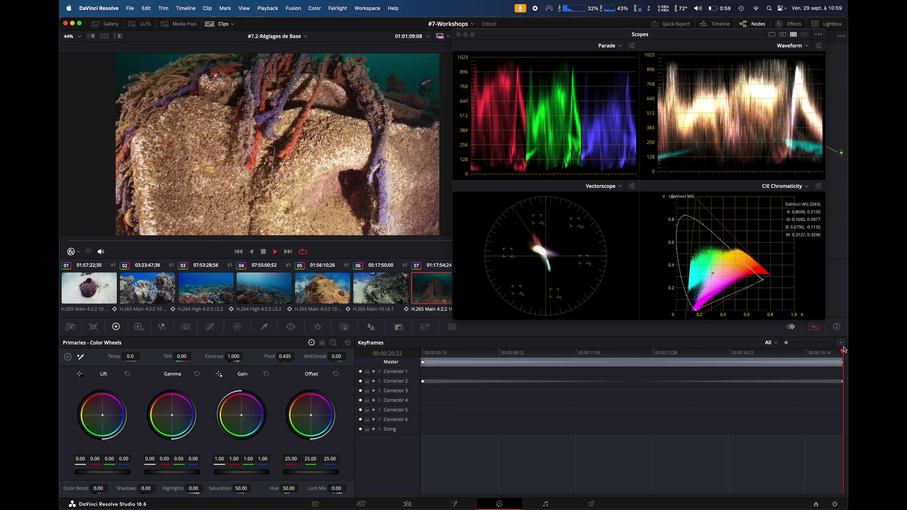
pyautogui.moveTo(842, 353); pyautogui.dragTo(823, 353)
pyautogui.press('Up')
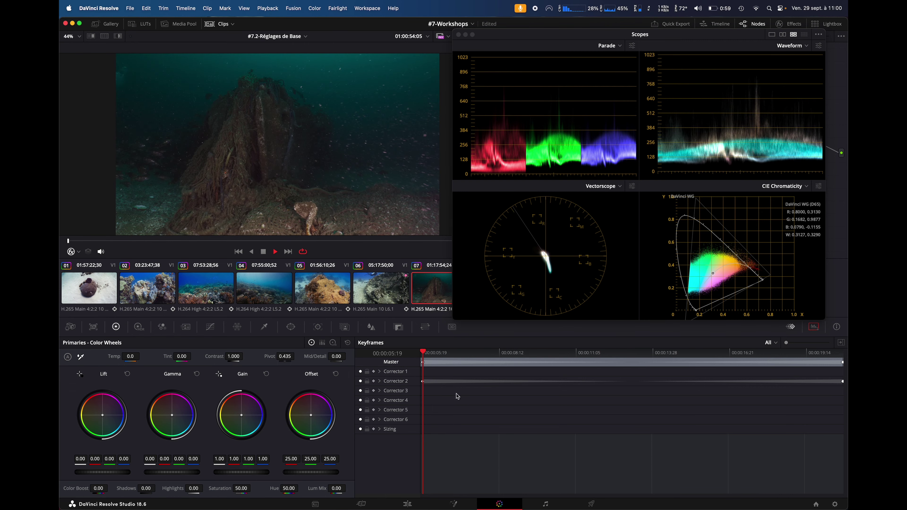
# - At clip 07's first frame, set Gain to 1.06 and nudge Offset toward blue (24.65, 24.74, 25.23)
pyautogui.moveTo(427, 356); pyautogui.dragTo(629, 408)
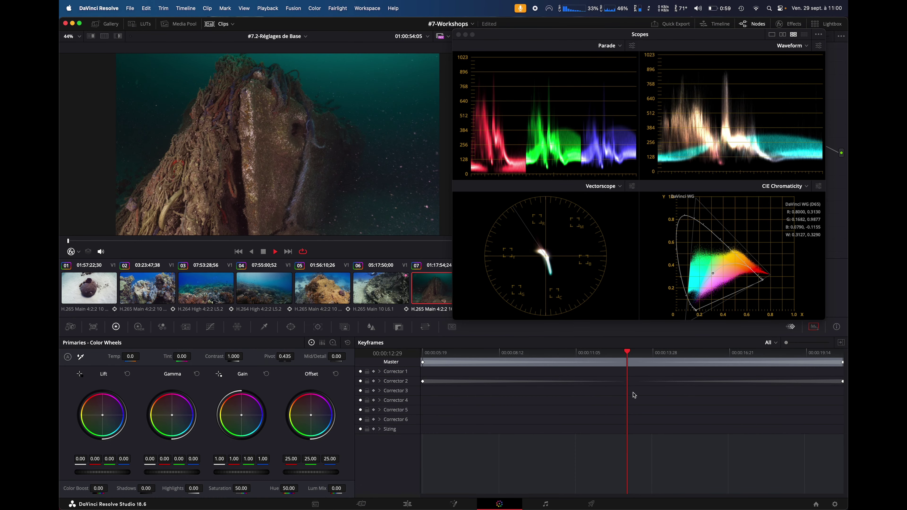
pyautogui.moveTo(628, 408)
pyautogui.mouseDown()
pyautogui.moveTo(692, 377)
pyautogui.moveTo(312, 418)
pyautogui.mouseUp()
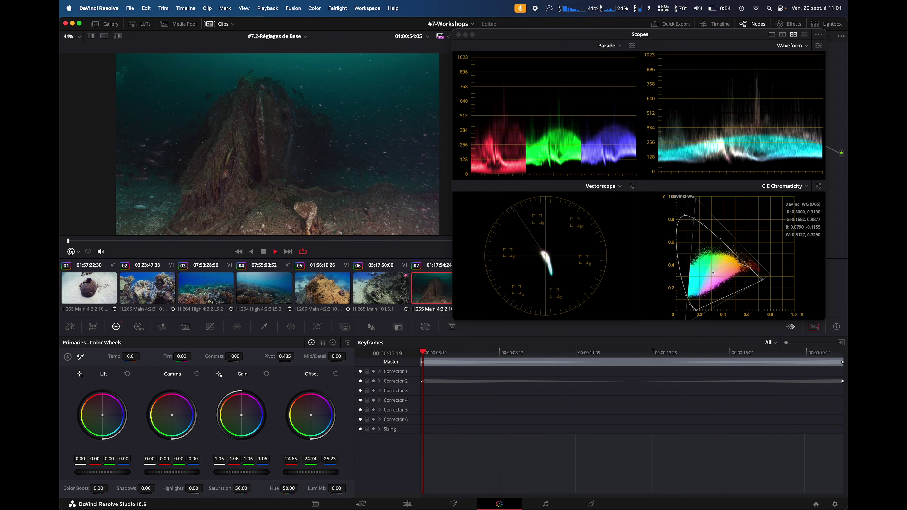